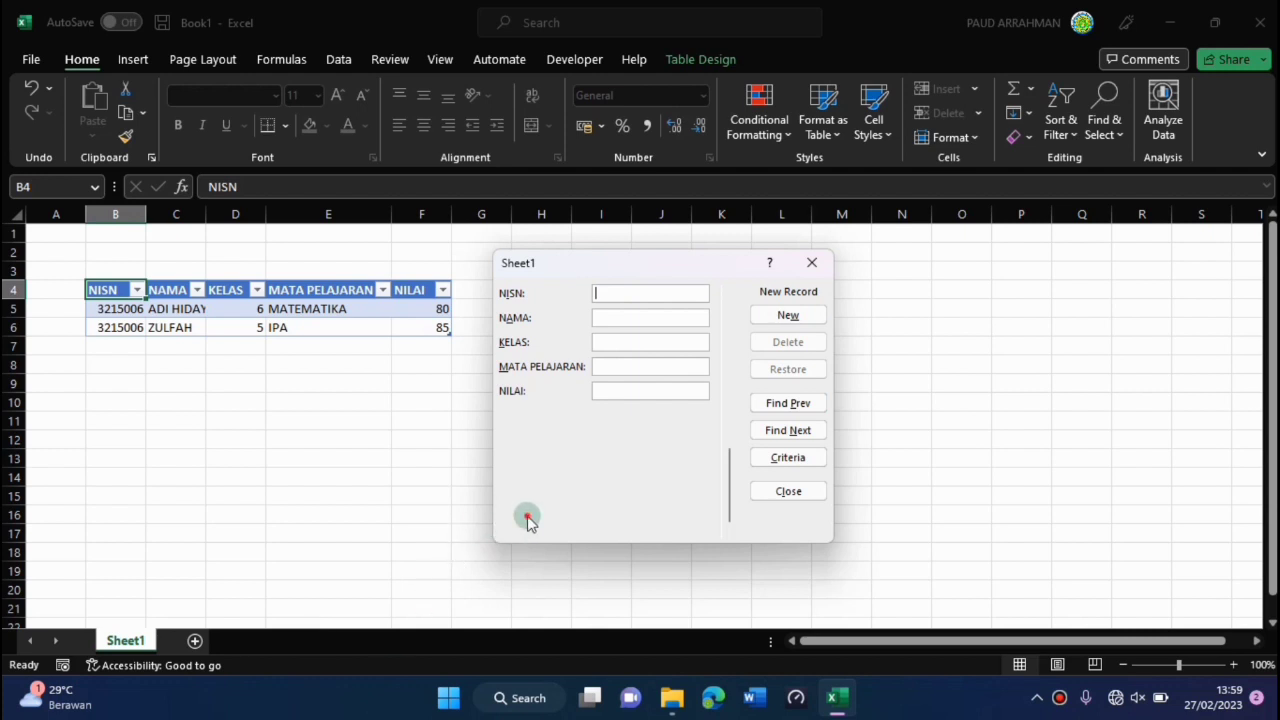
Move the data form below the table and fill in the new record's NISN and the student's name
{"action": "left_click_drag", "start_coordinate": [633, 258], "coordinate": [240, 362]}
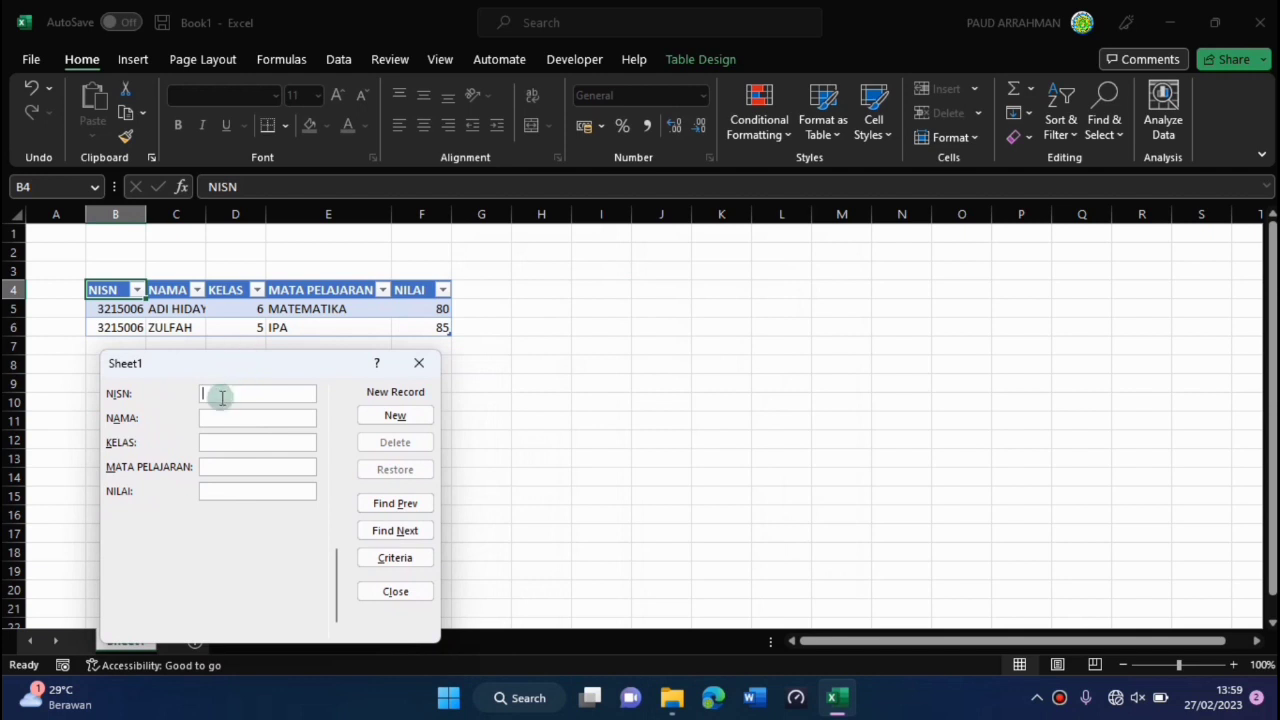
{"action": "left_click_drag", "start_coordinate": [237, 366], "coordinate": [234, 384]}
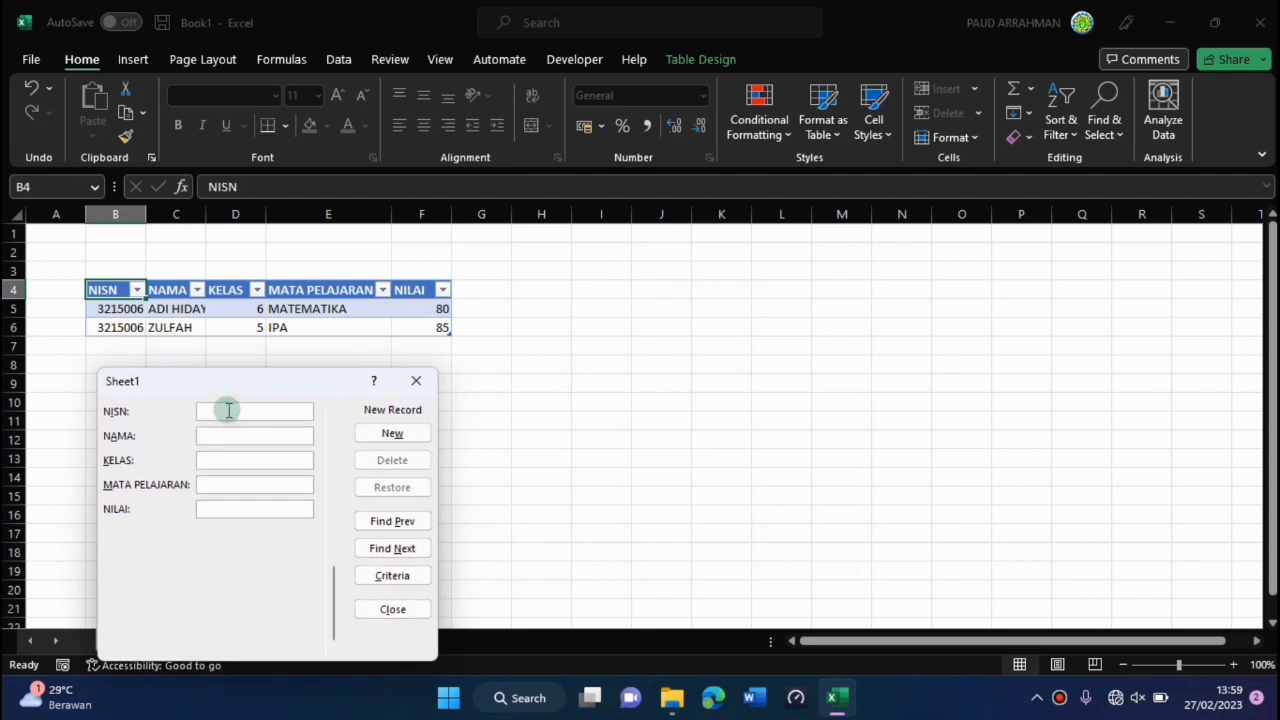
{"action": "type", "text": "3215007"}
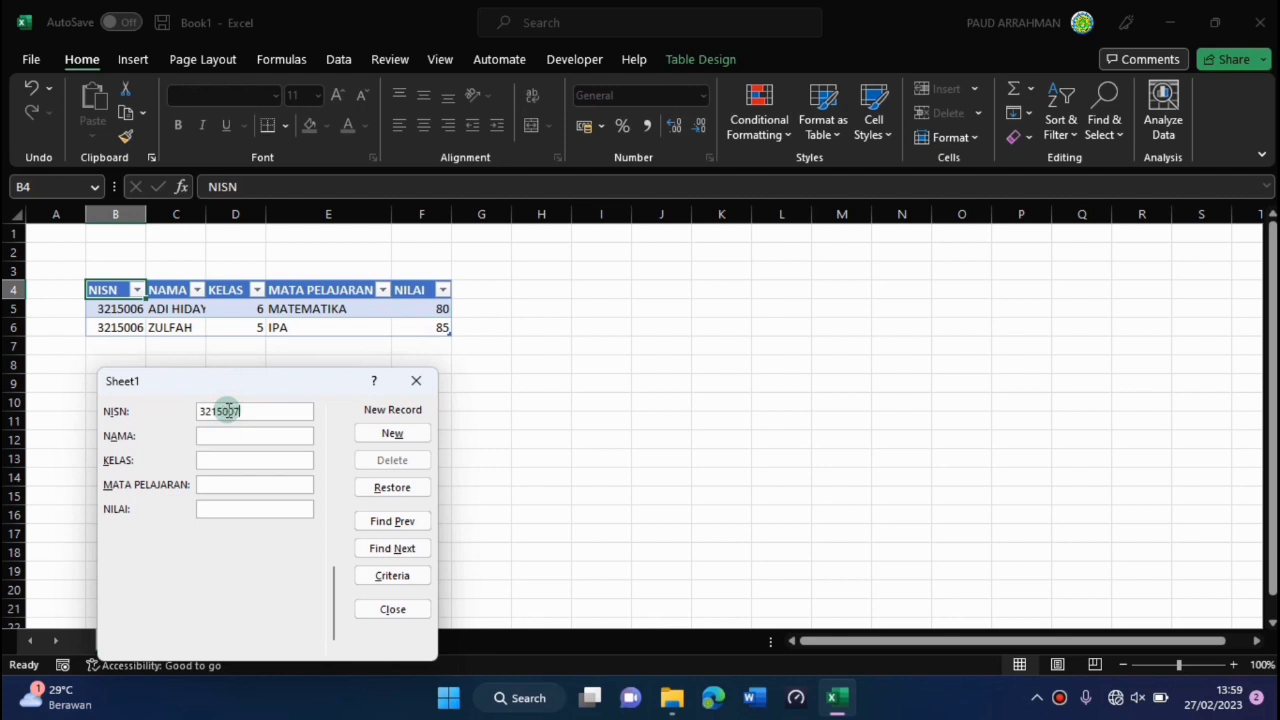
{"action": "left_click", "coordinate": [218, 440]}
{"action": "type", "text": "AYU WANDIRA"}
{"action": "left_click", "coordinate": [218, 438]}
Set KELAS to 4, MATA PELAJARAN to IPS and NILAI to 90 in the form, and add the record to the table
{"action": "left_click", "coordinate": [219, 462]}
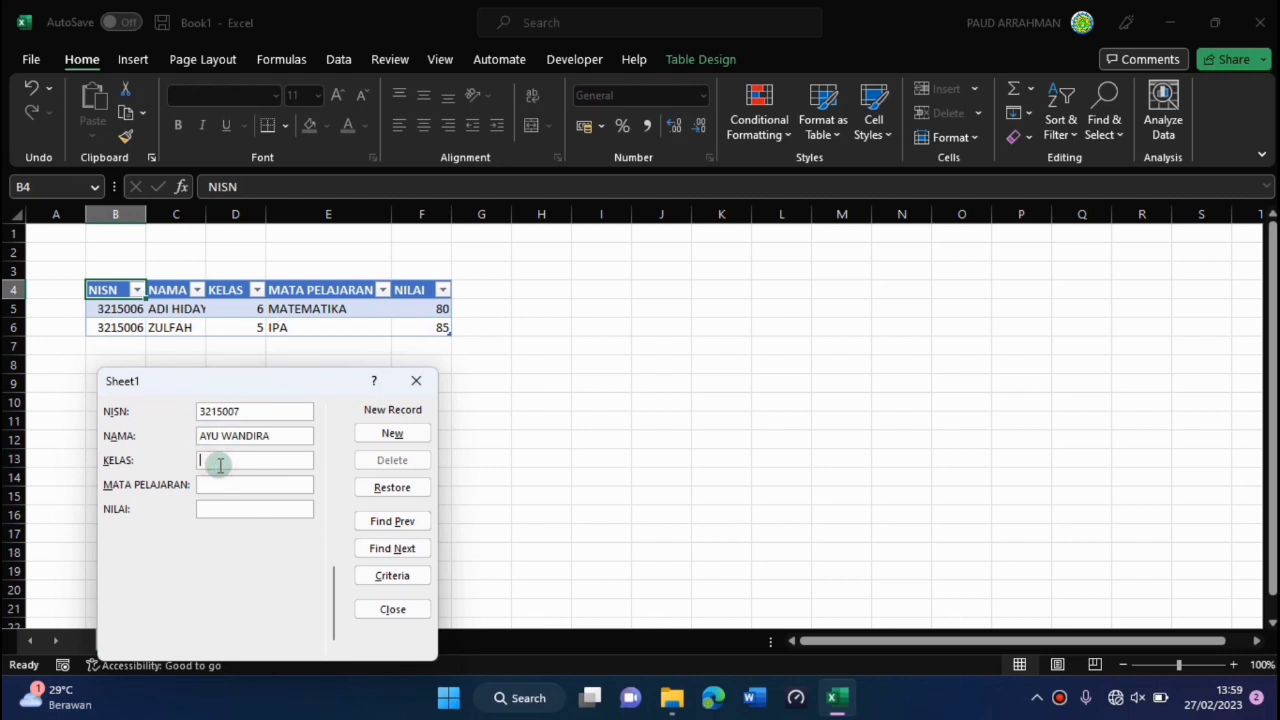
{"action": "type", "text": "4"}
{"action": "left_click", "coordinate": [227, 486]}
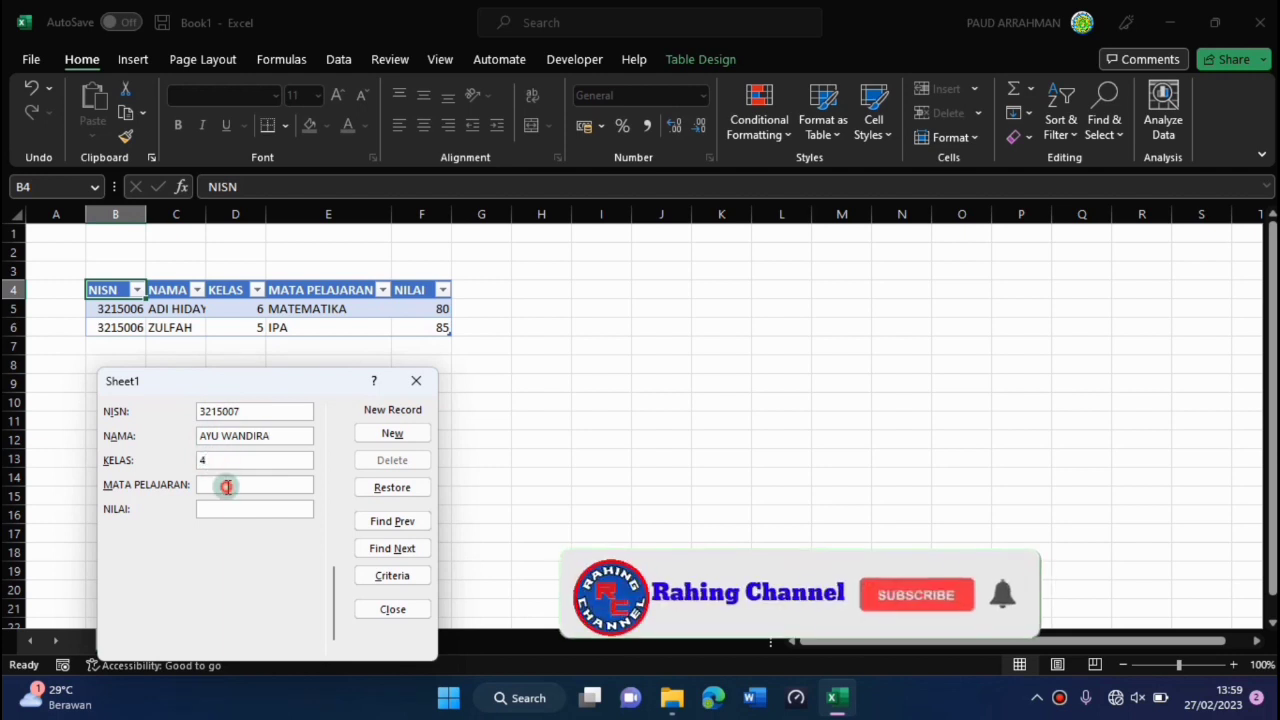
{"action": "type", "text": "IPS"}
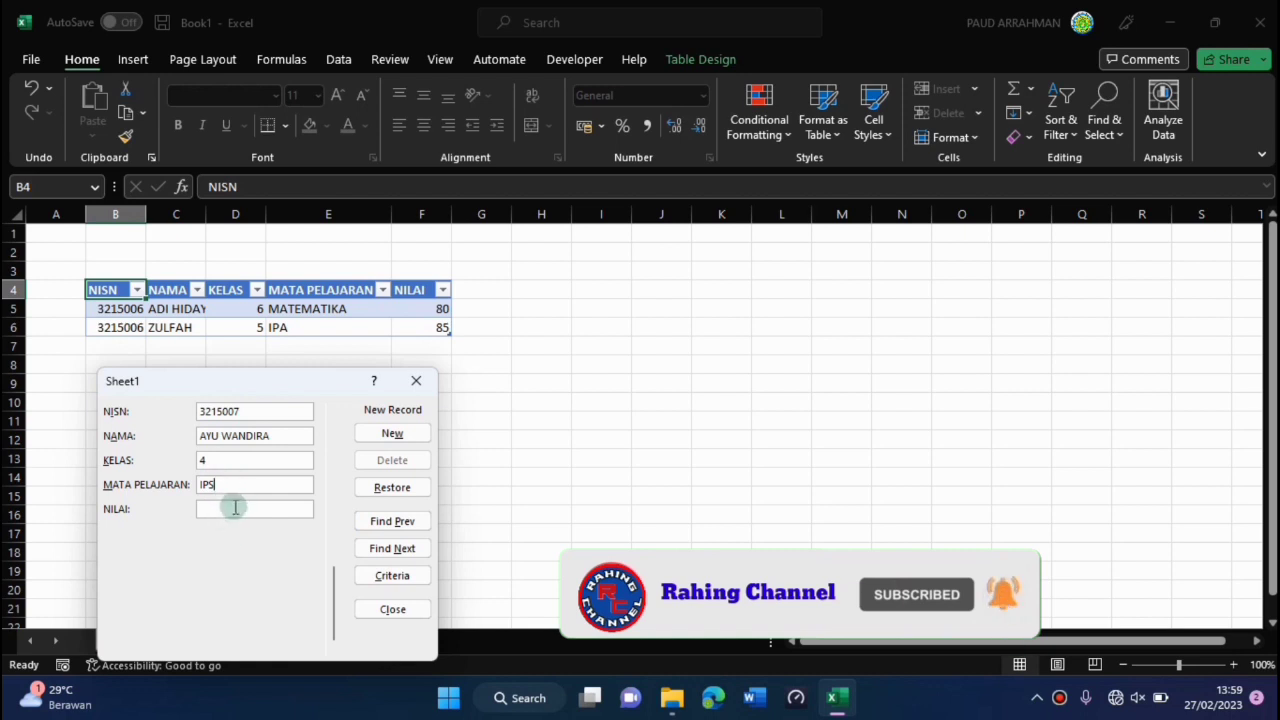
{"action": "left_click", "coordinate": [234, 508]}
{"action": "type", "text": "90"}
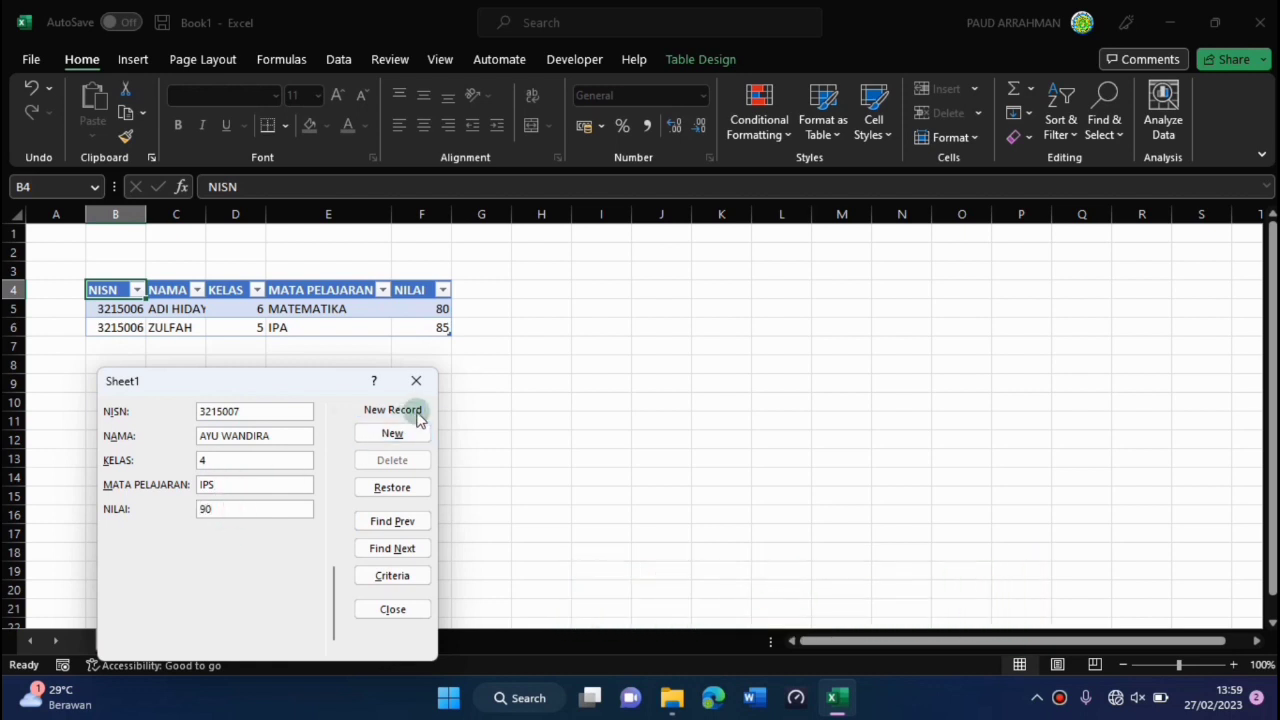
{"action": "left_click", "coordinate": [397, 435]}
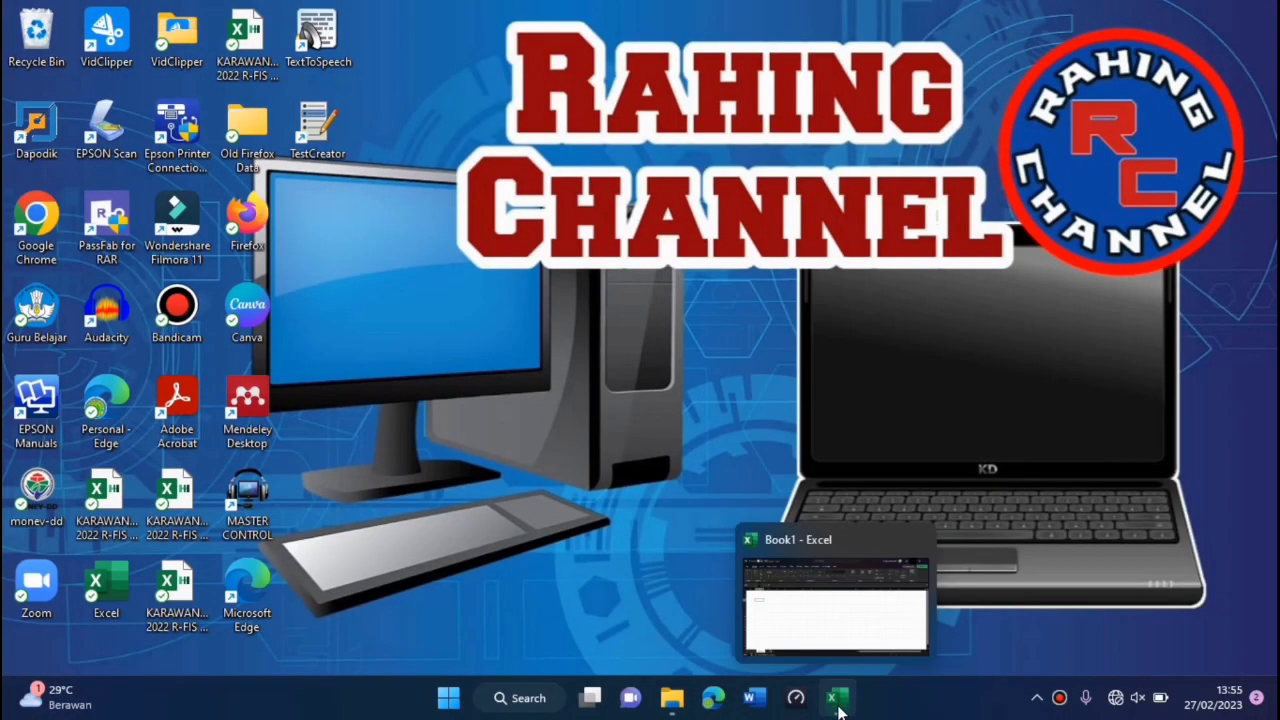
Switch to Book1 in Excel, enter the headers NISN, NAMA, KELAS, MATA PELAJARAN and NILAI in B4:F4, and select them
{"action": "left_click", "coordinate": [840, 710]}
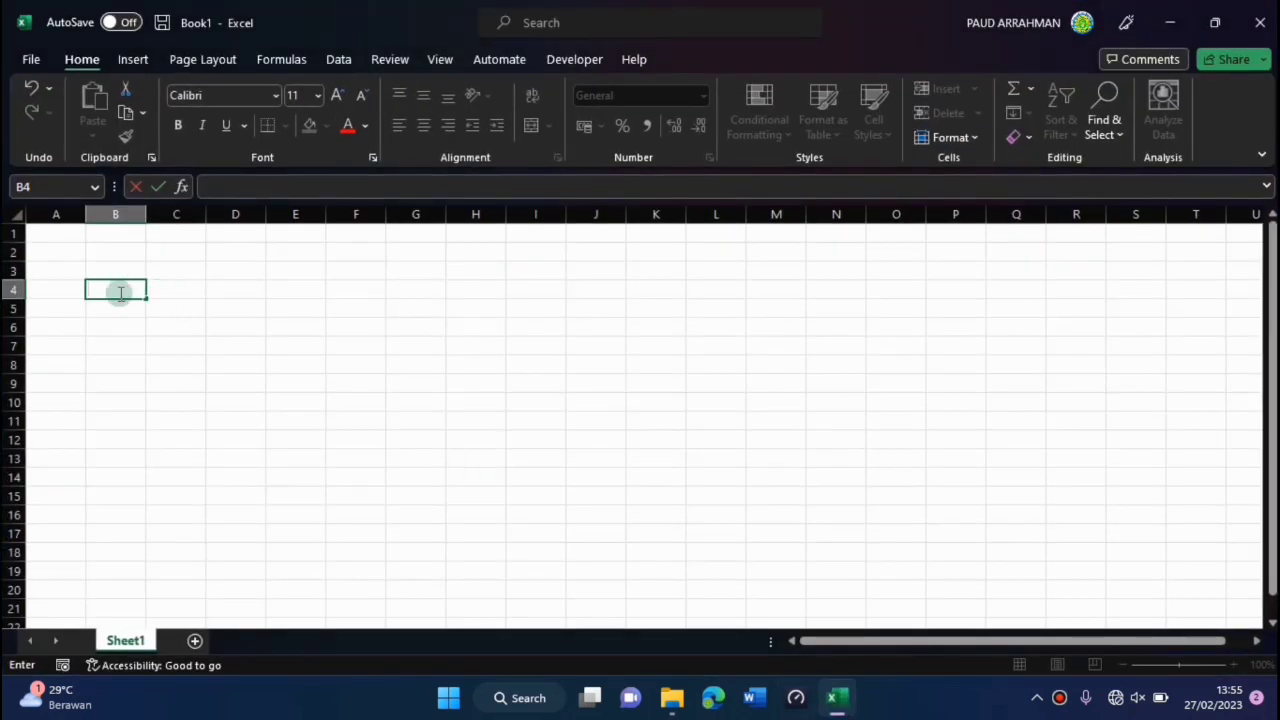
{"action": "type", "text": "NISN"}
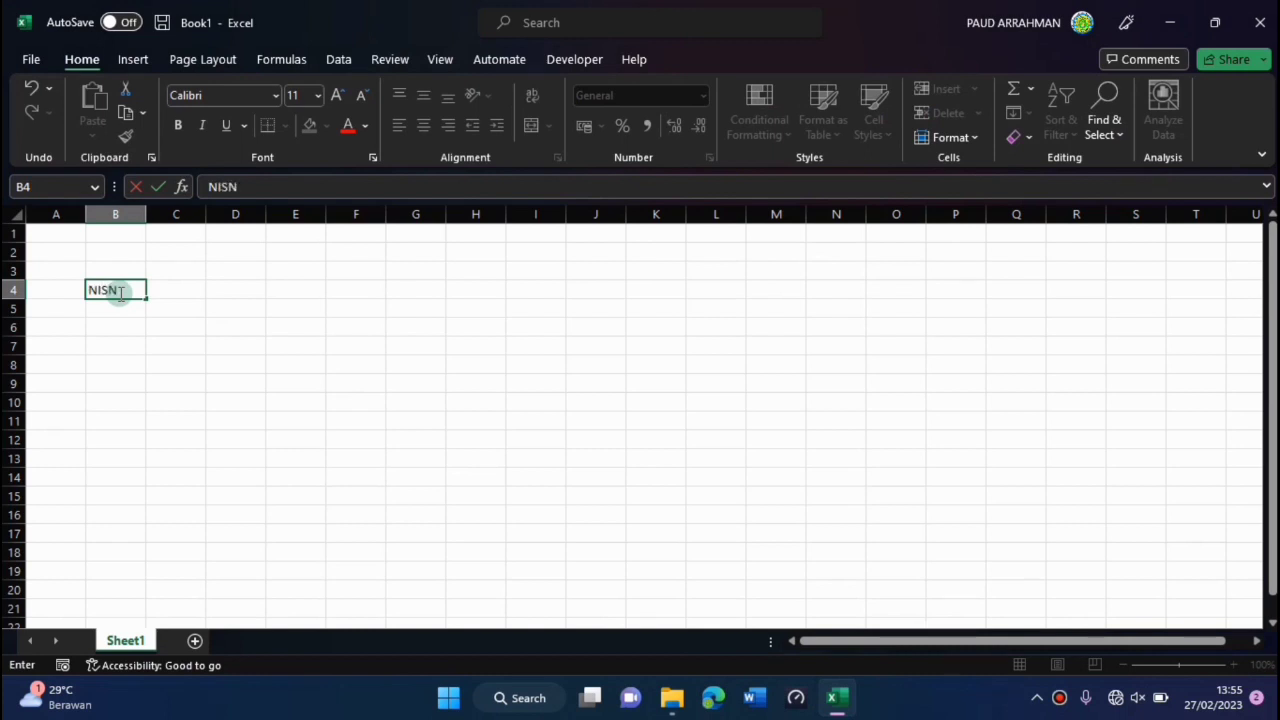
{"action": "left_click", "coordinate": [185, 289]}
{"action": "type", "text": "NA"}
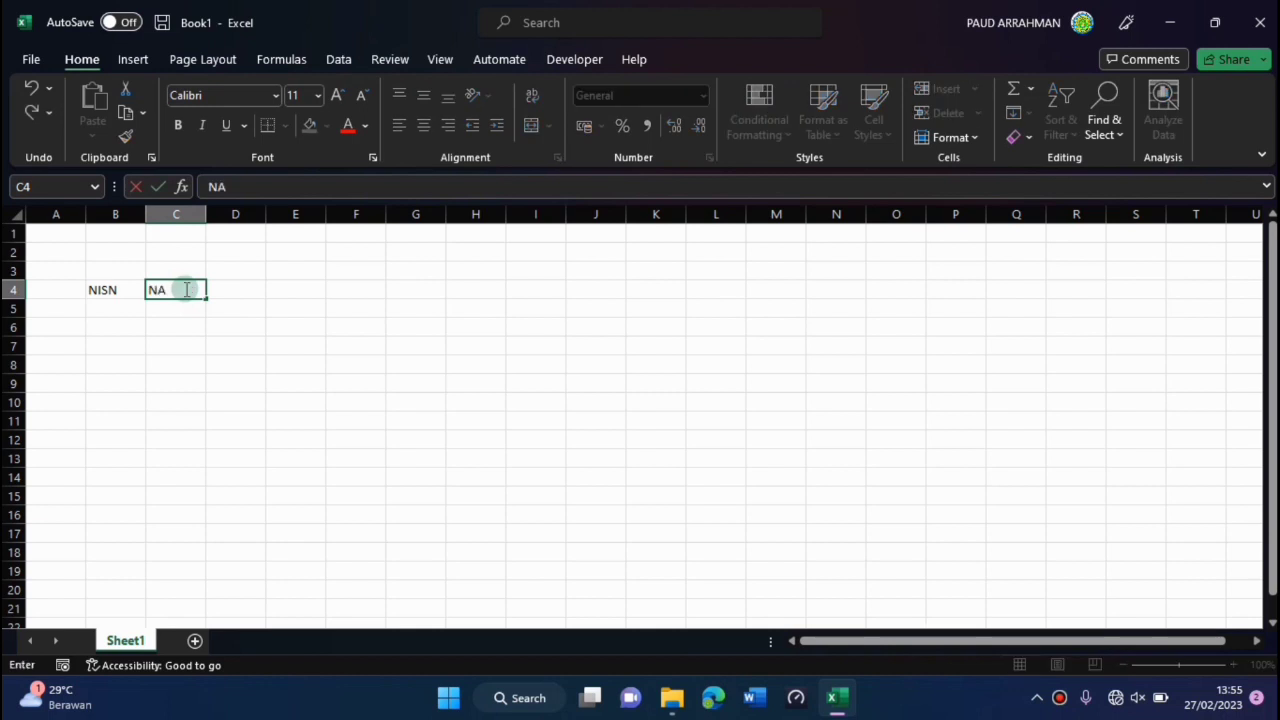
{"action": "type", "text": "MA"}
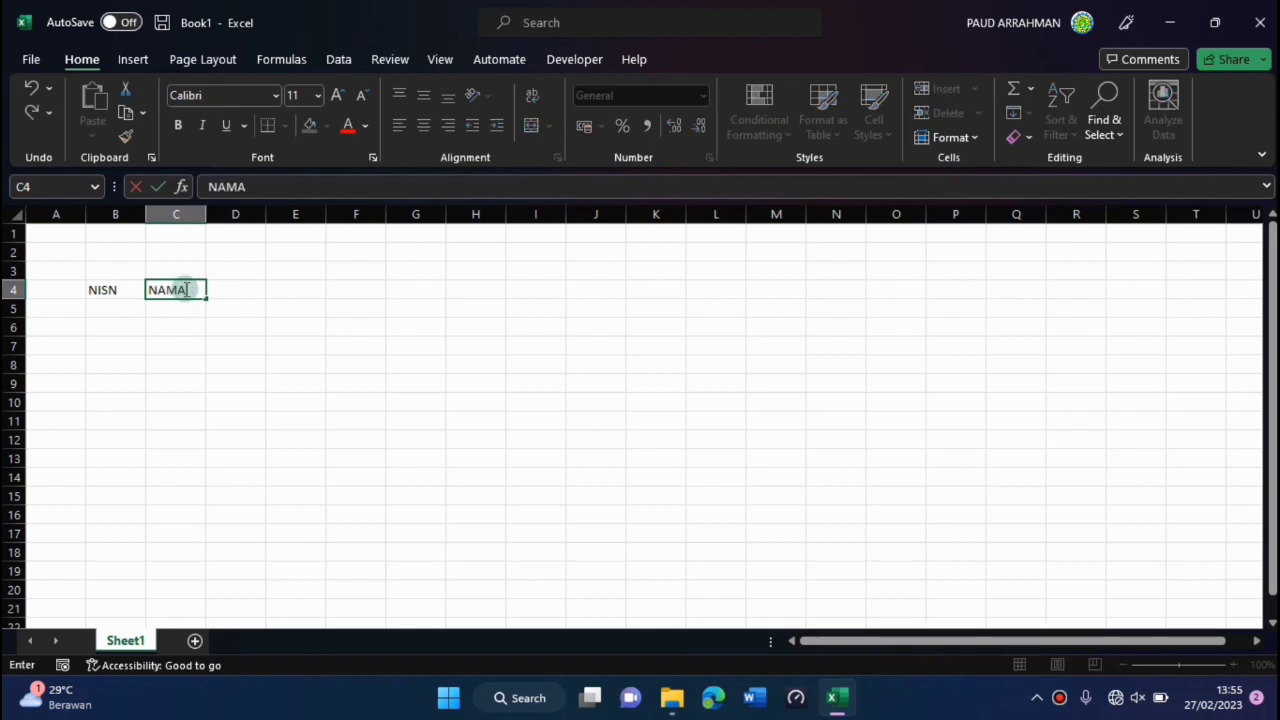
{"action": "left_click", "coordinate": [252, 289]}
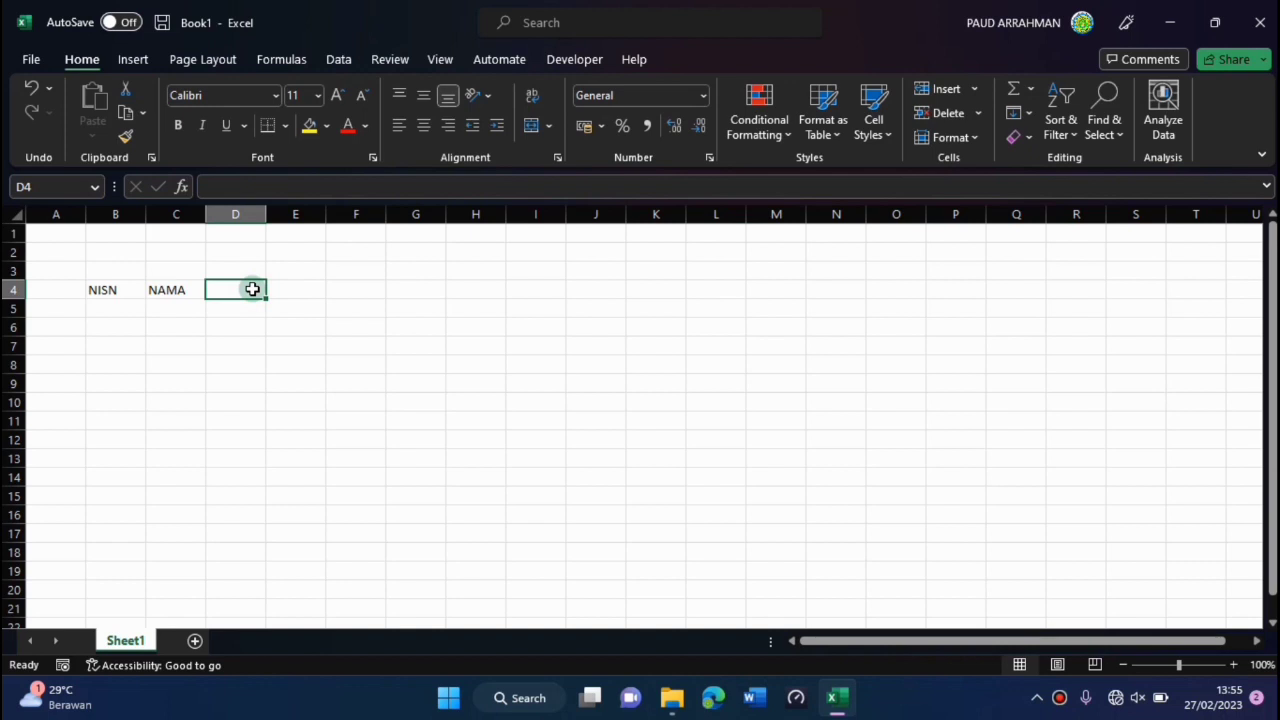
{"action": "type", "text": "KELAS"}
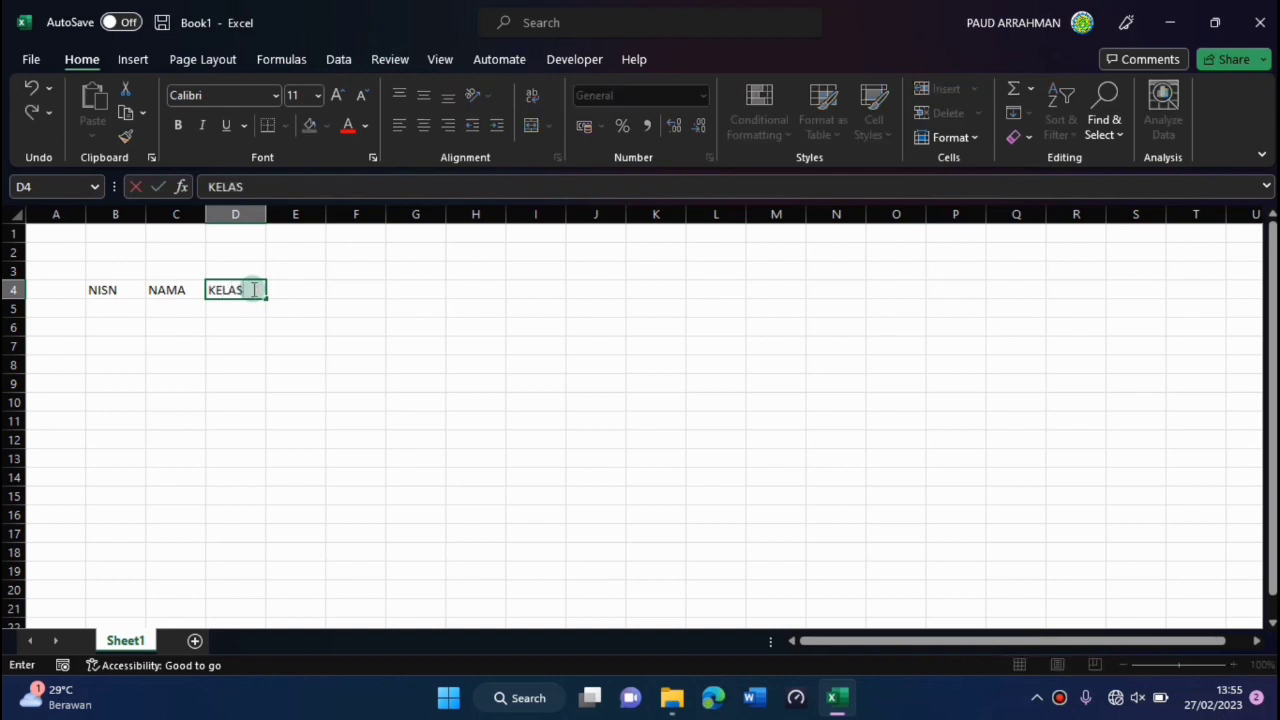
{"action": "left_click", "coordinate": [301, 293]}
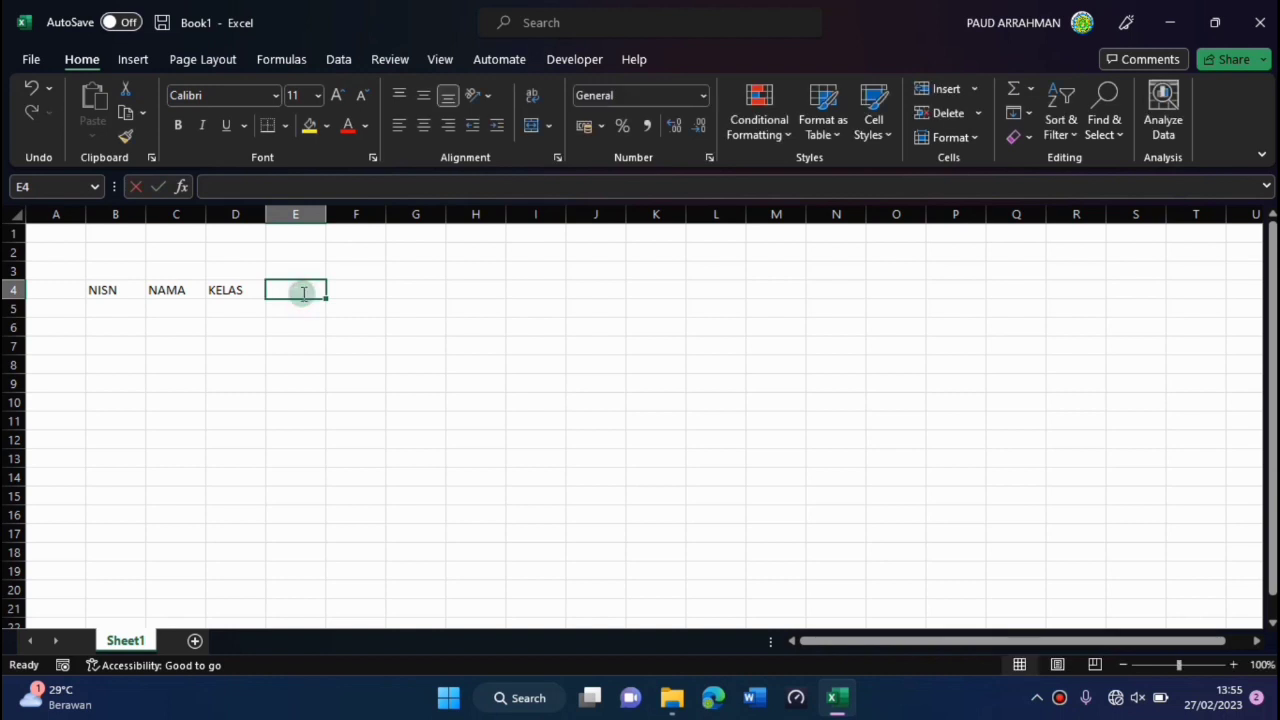
{"action": "type", "text": "MATA"}
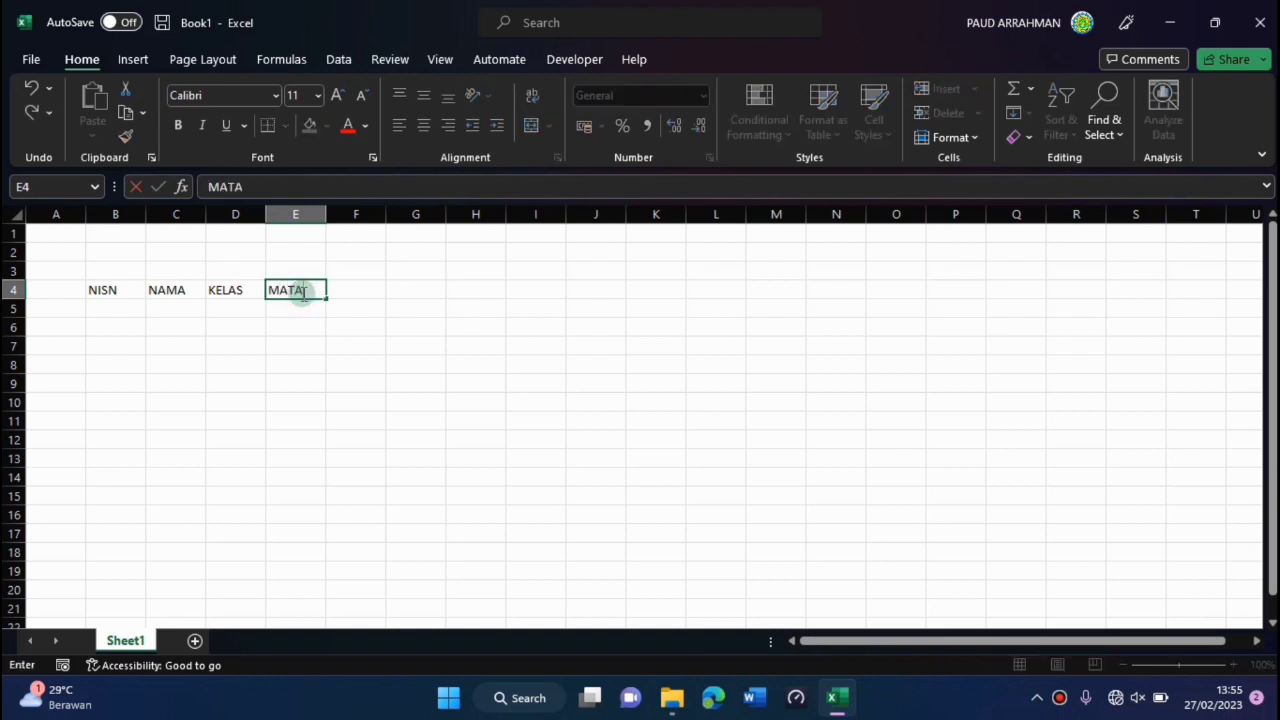
{"action": "type", "text": " PELAJARAN"}
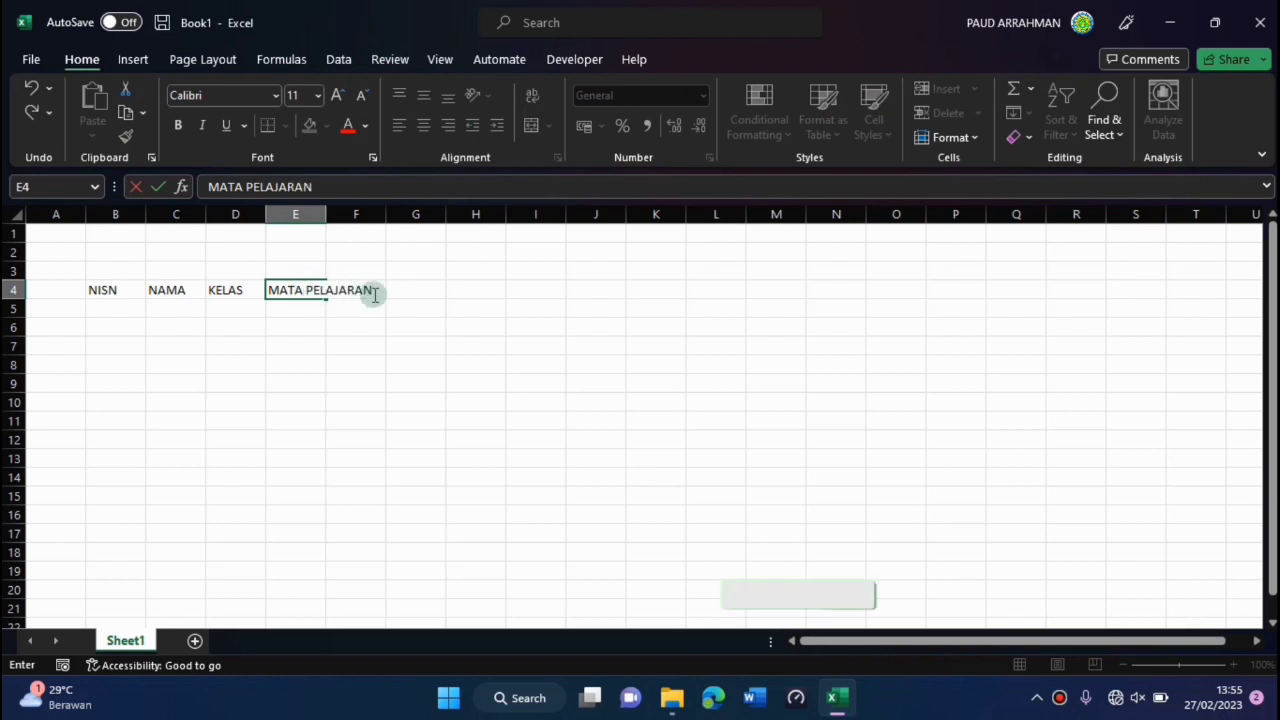
{"action": "key", "text": "Tab"}
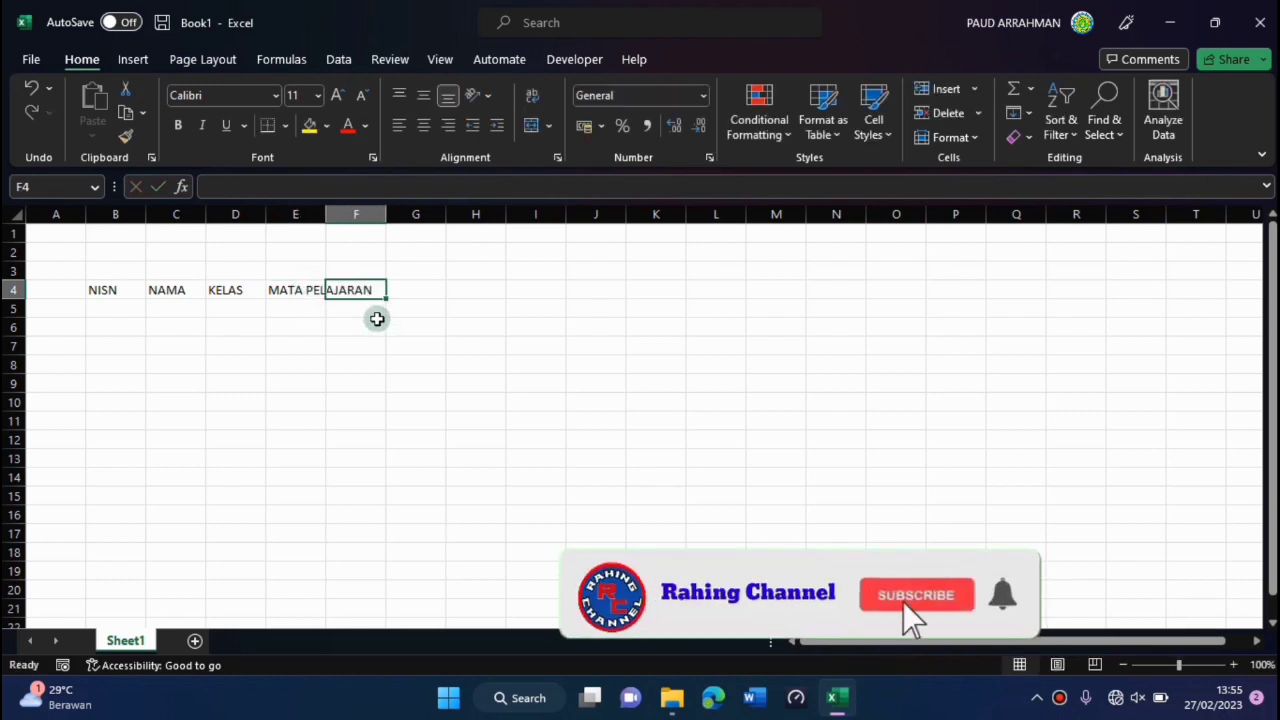
{"action": "type", "text": "NILAI"}
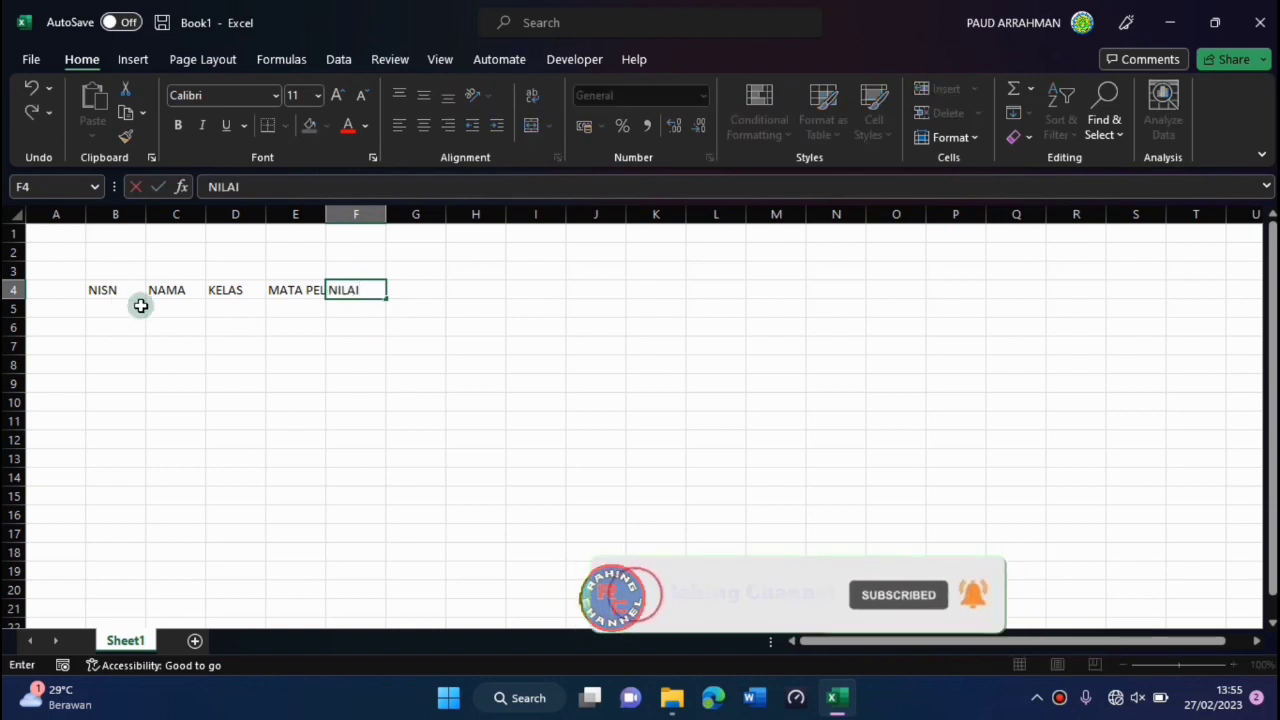
{"action": "left_click_drag", "start_coordinate": [106, 290], "coordinate": [356, 289]}
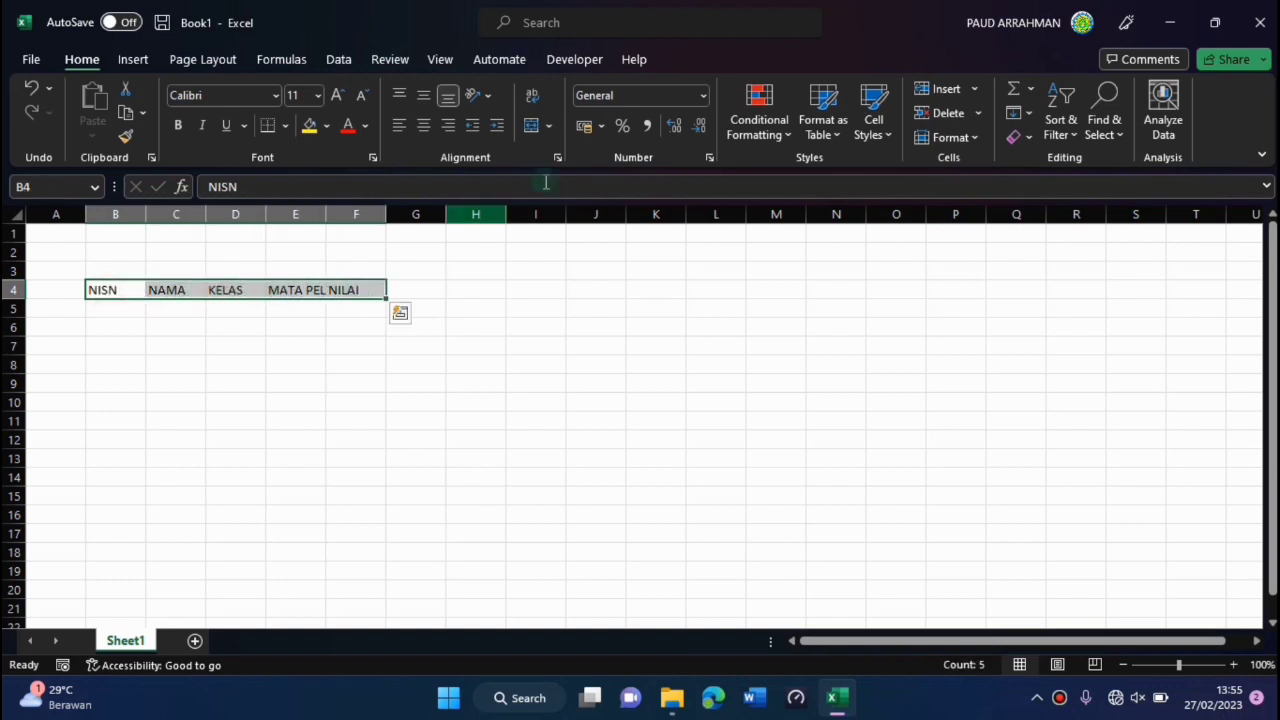
{"action": "left_click", "coordinate": [133, 61]}
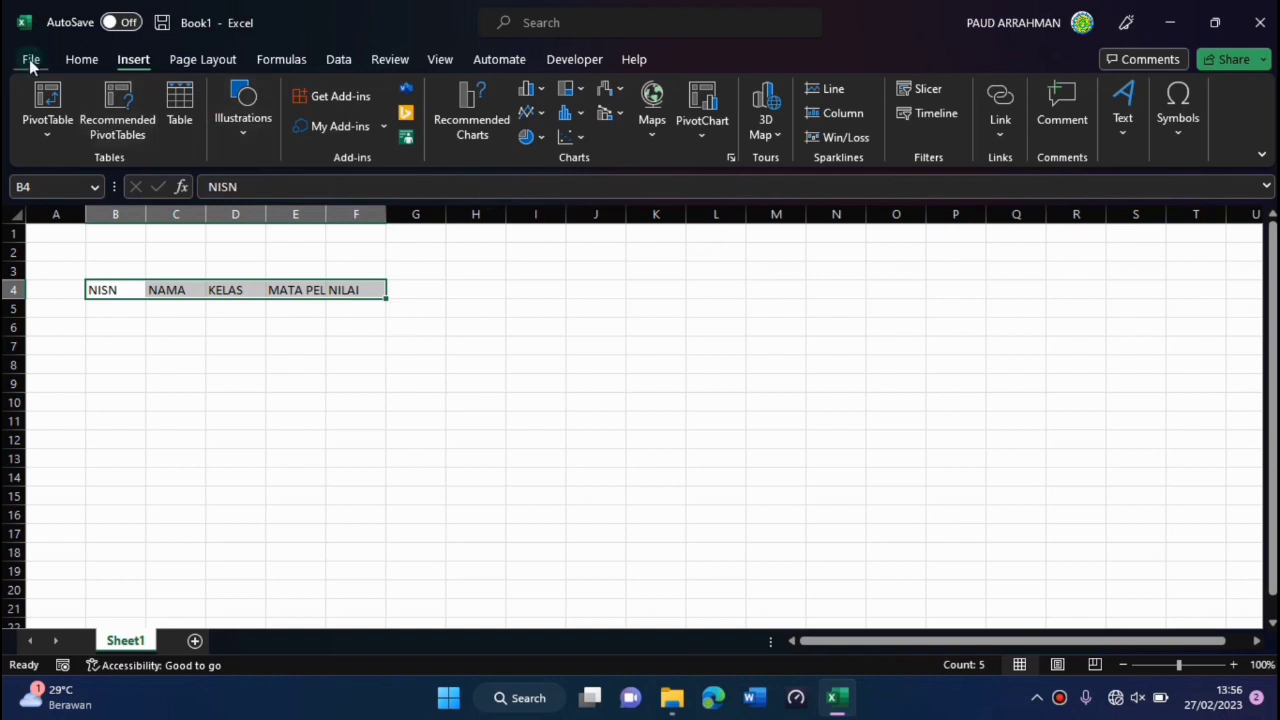
{"action": "left_click", "coordinate": [84, 62]}
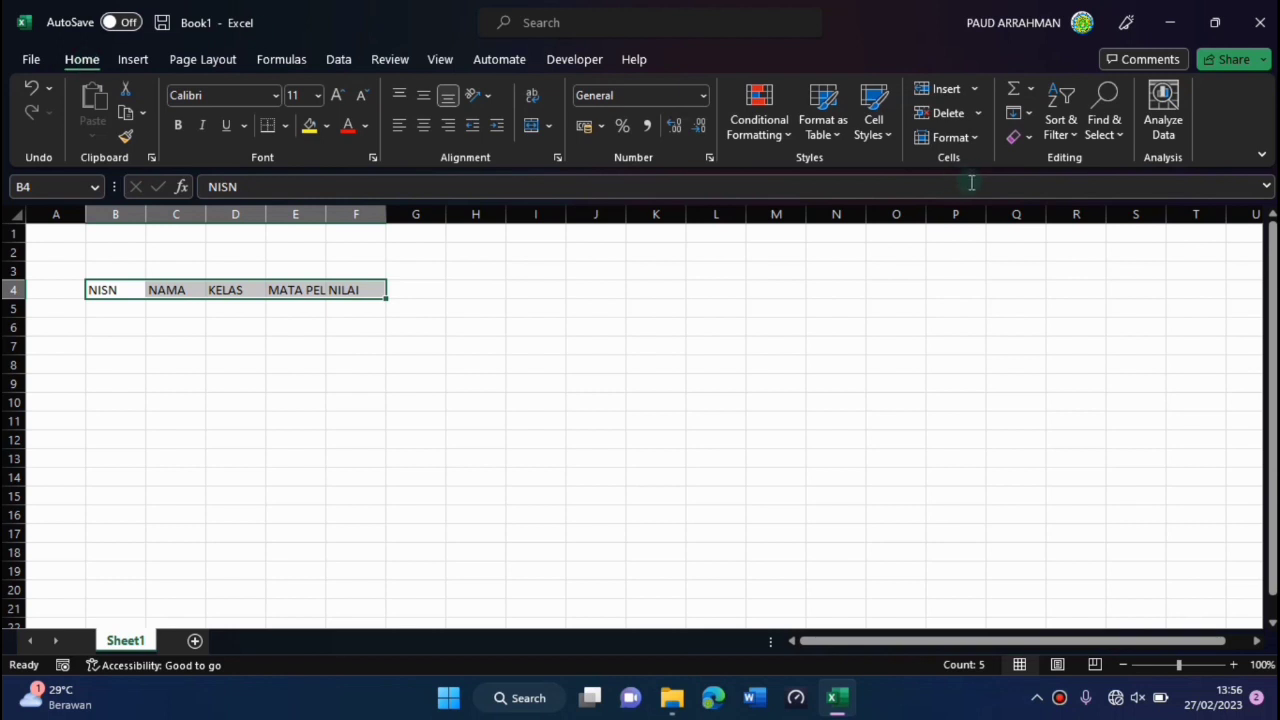
{"action": "left_click", "coordinate": [980, 142]}
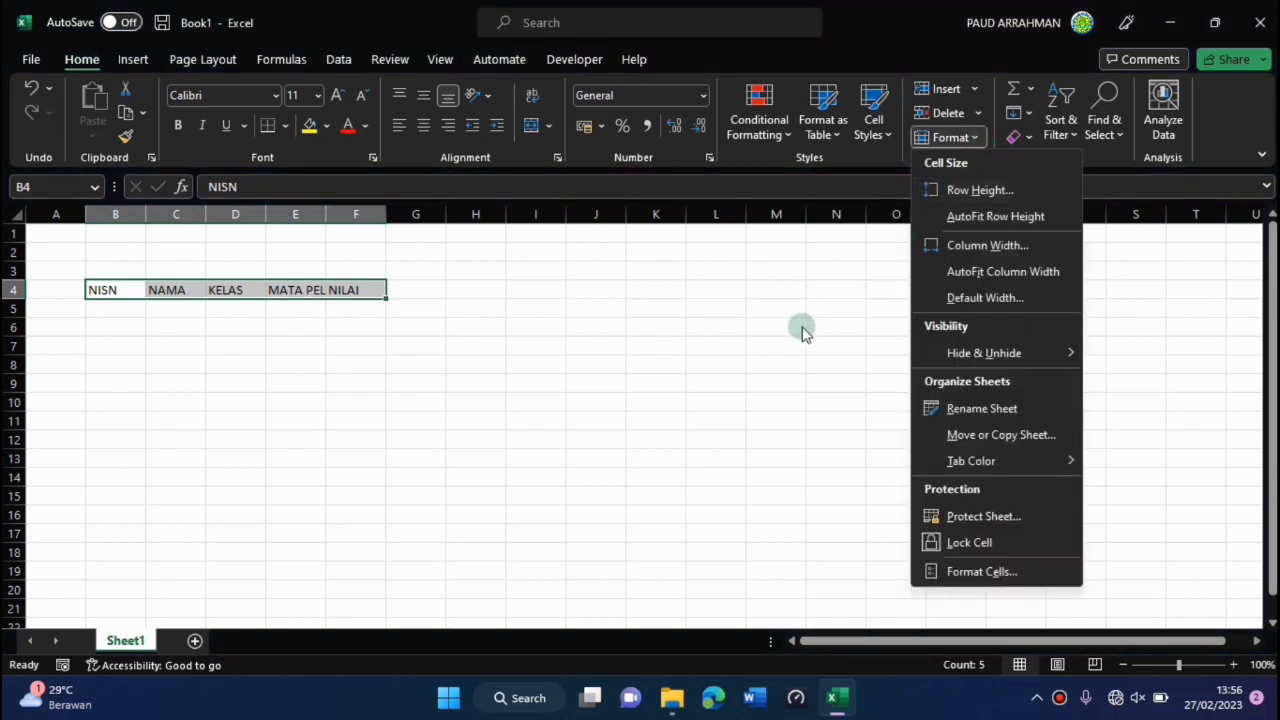
{"action": "left_click", "coordinate": [886, 142]}
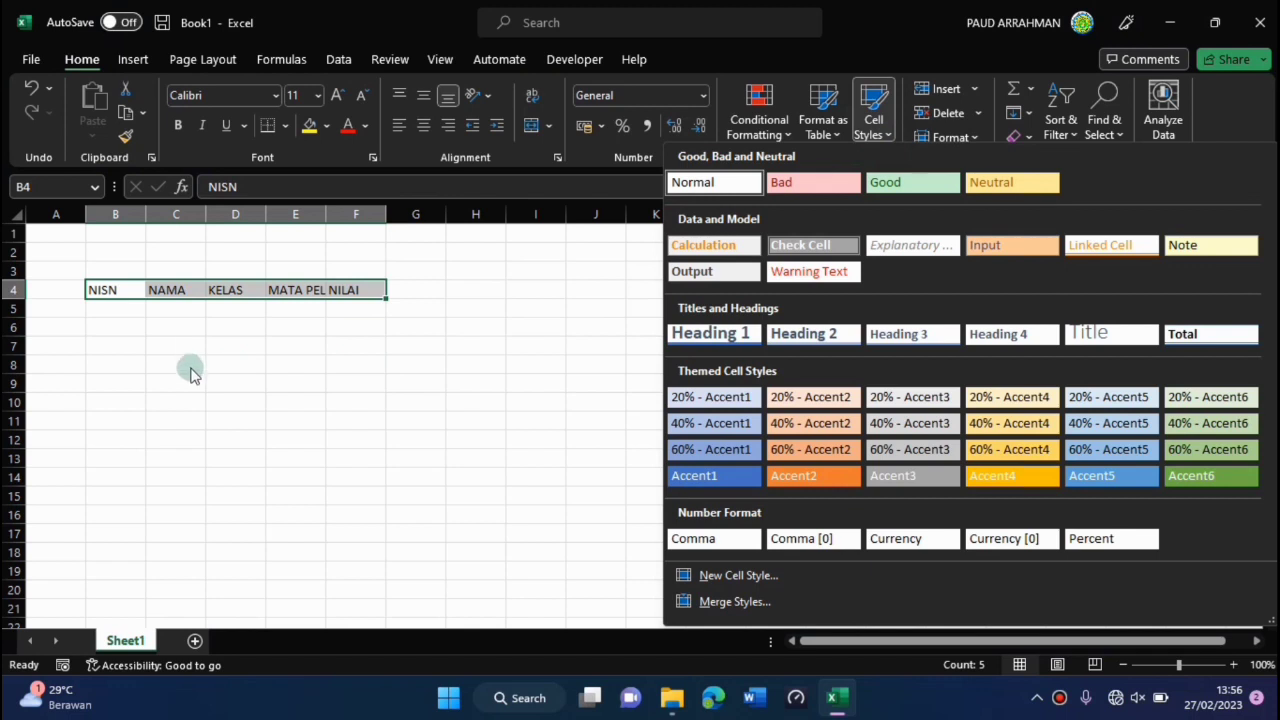
{"action": "left_click", "coordinate": [829, 130]}
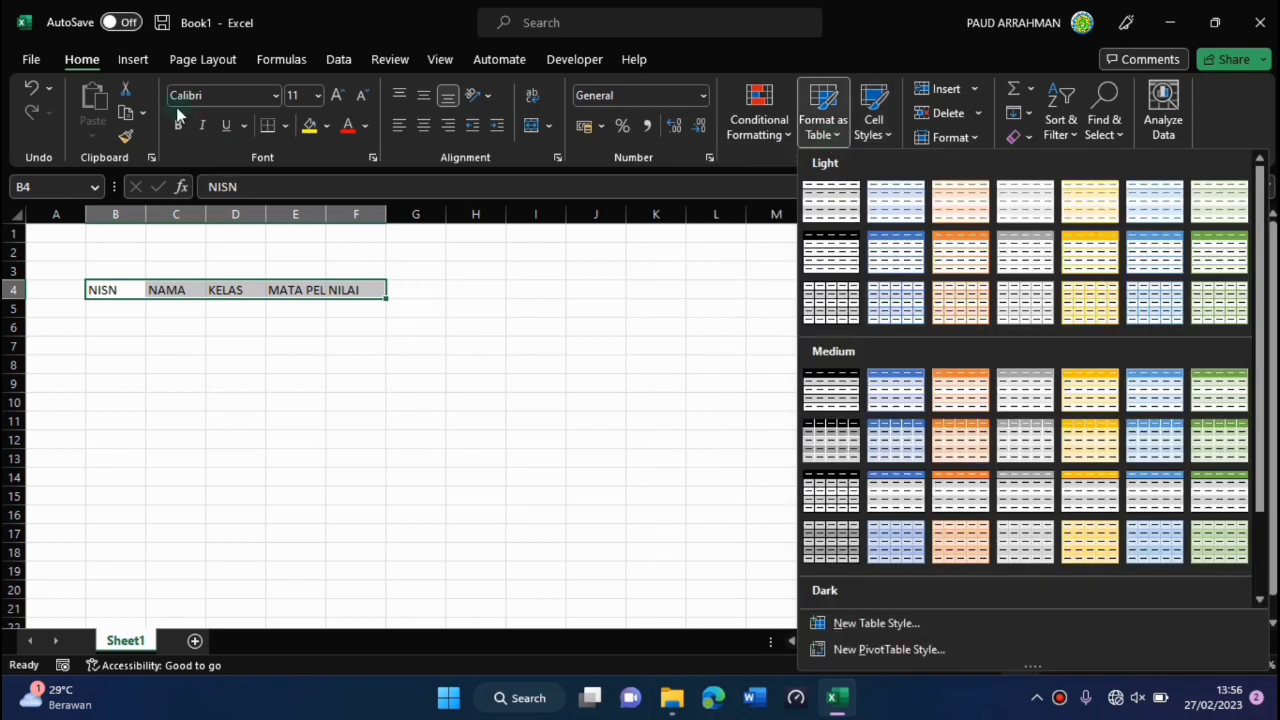
Convert the selected header range B4:F4 into a table that uses this row as its headers
{"action": "left_click", "coordinate": [131, 62]}
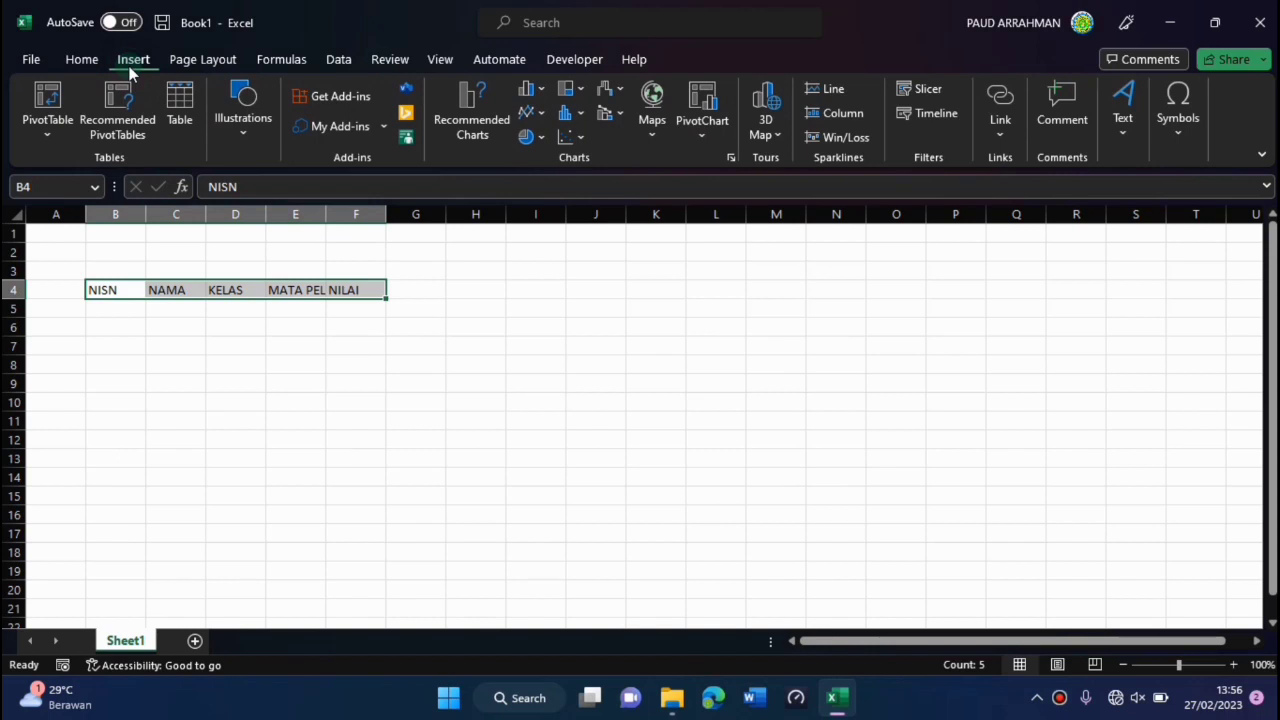
{"action": "left_click", "coordinate": [182, 126]}
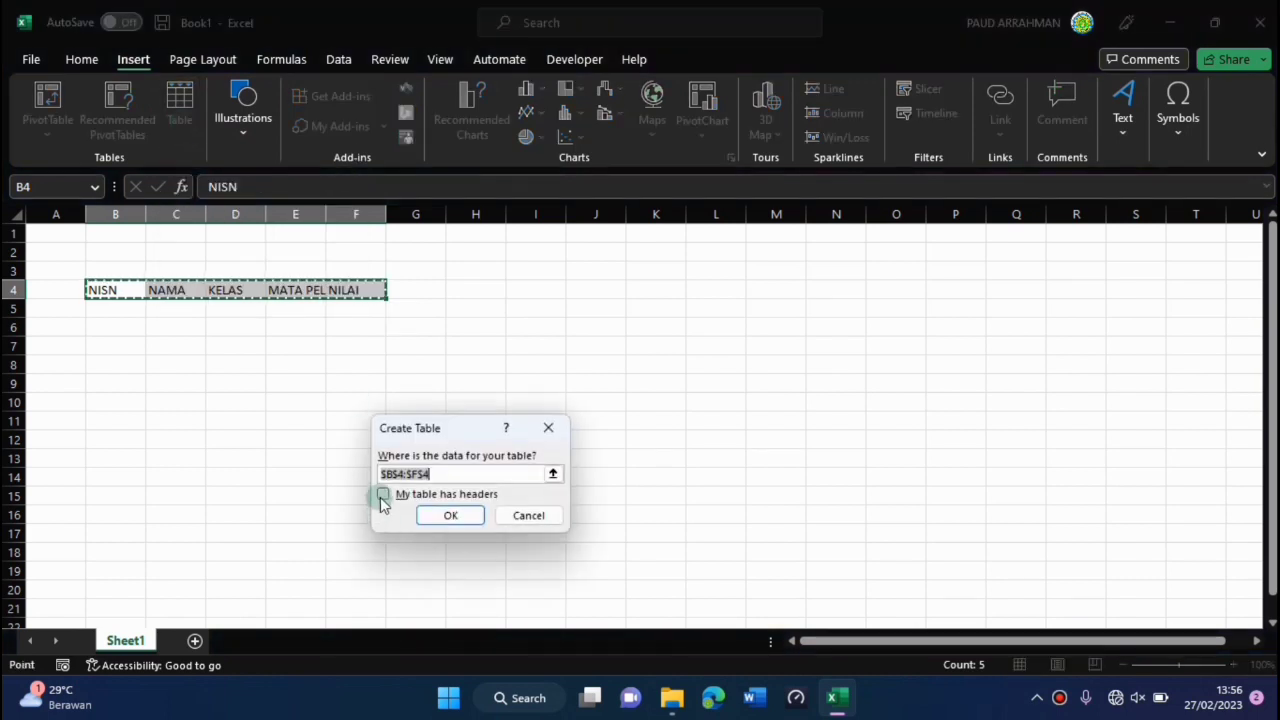
{"action": "left_click", "coordinate": [382, 496]}
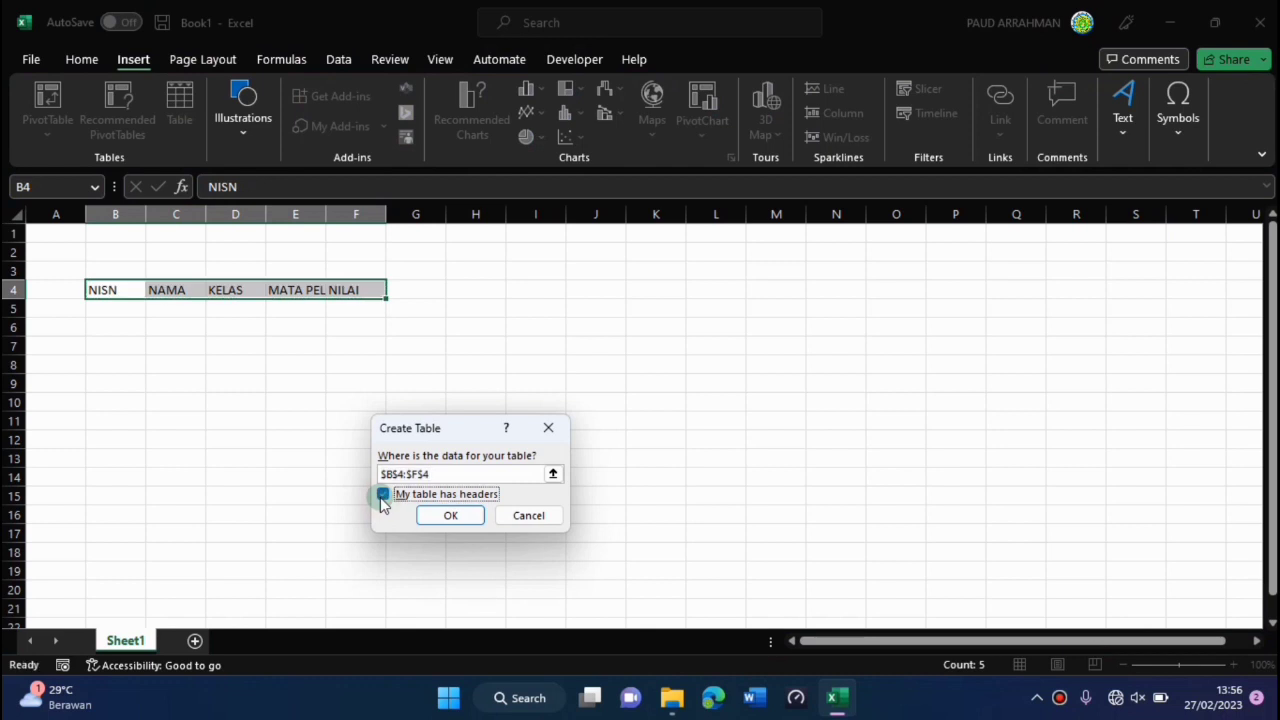
{"action": "left_click", "coordinate": [440, 516]}
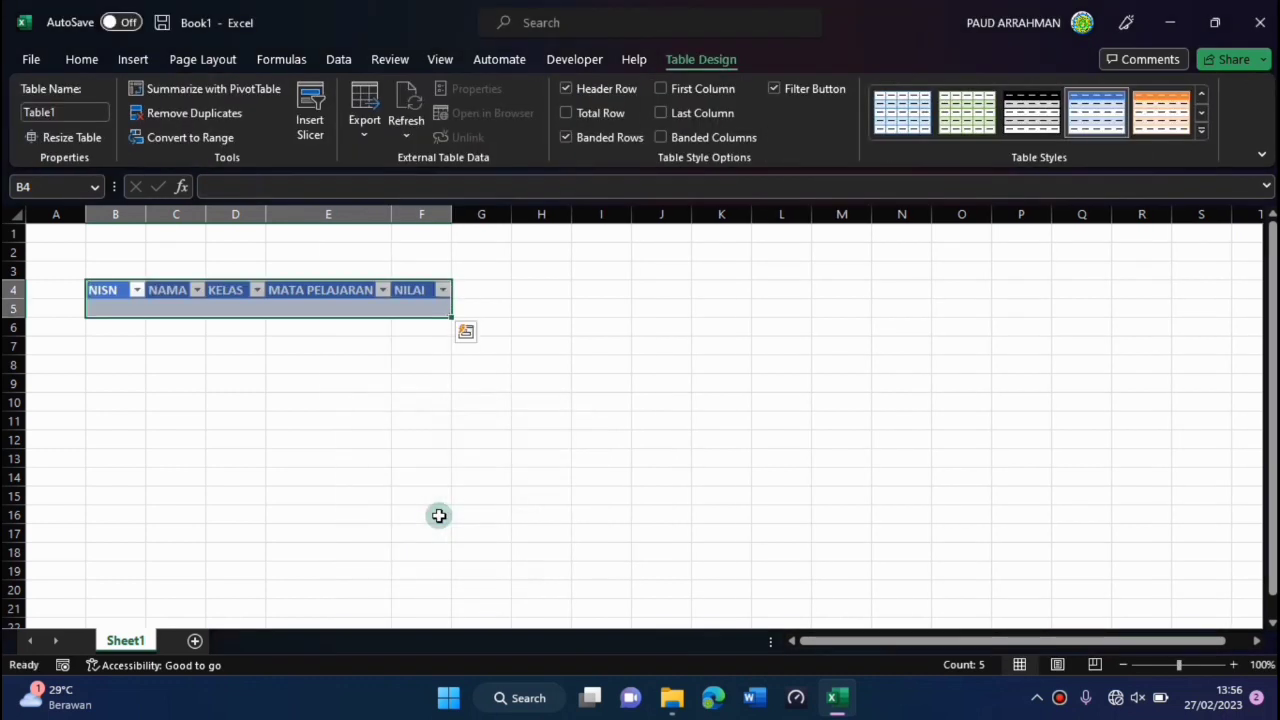
{"action": "left_click", "coordinate": [533, 321]}
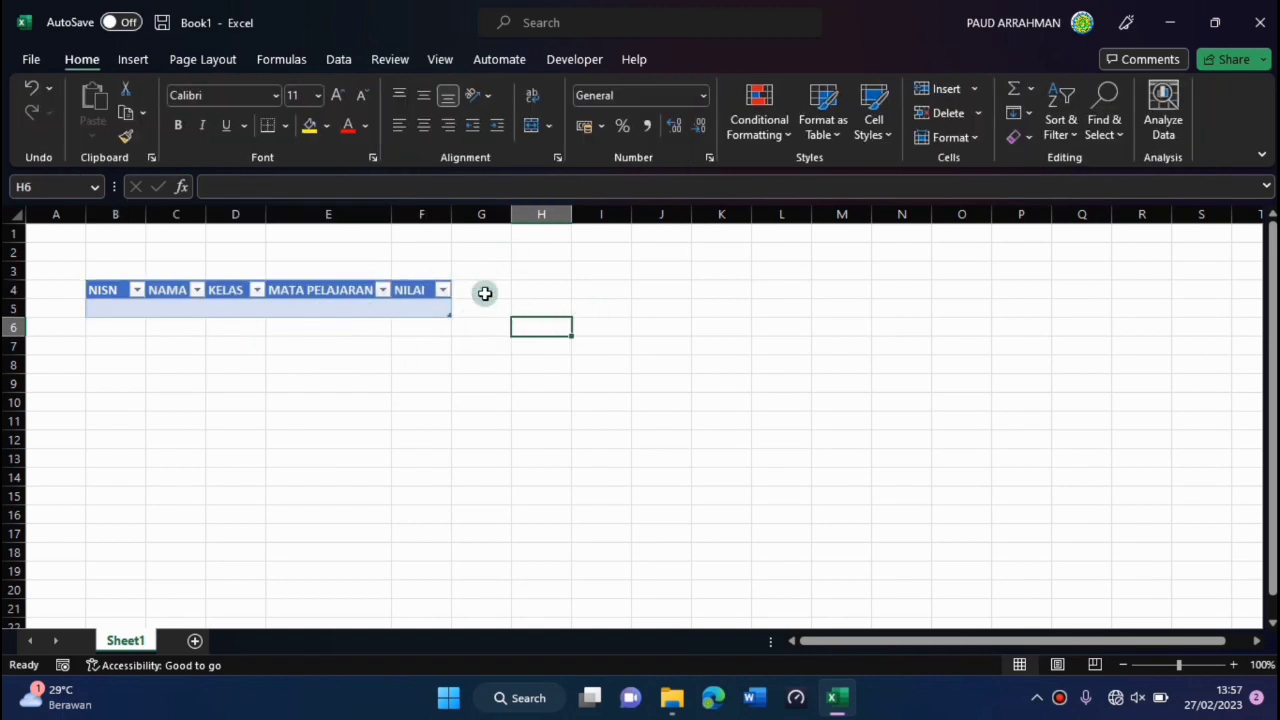
Search the commands for FOR and try to open the data entry Form with empty cell H6 selected
{"action": "left_click", "coordinate": [555, 22]}
{"action": "type", "text": "F"}
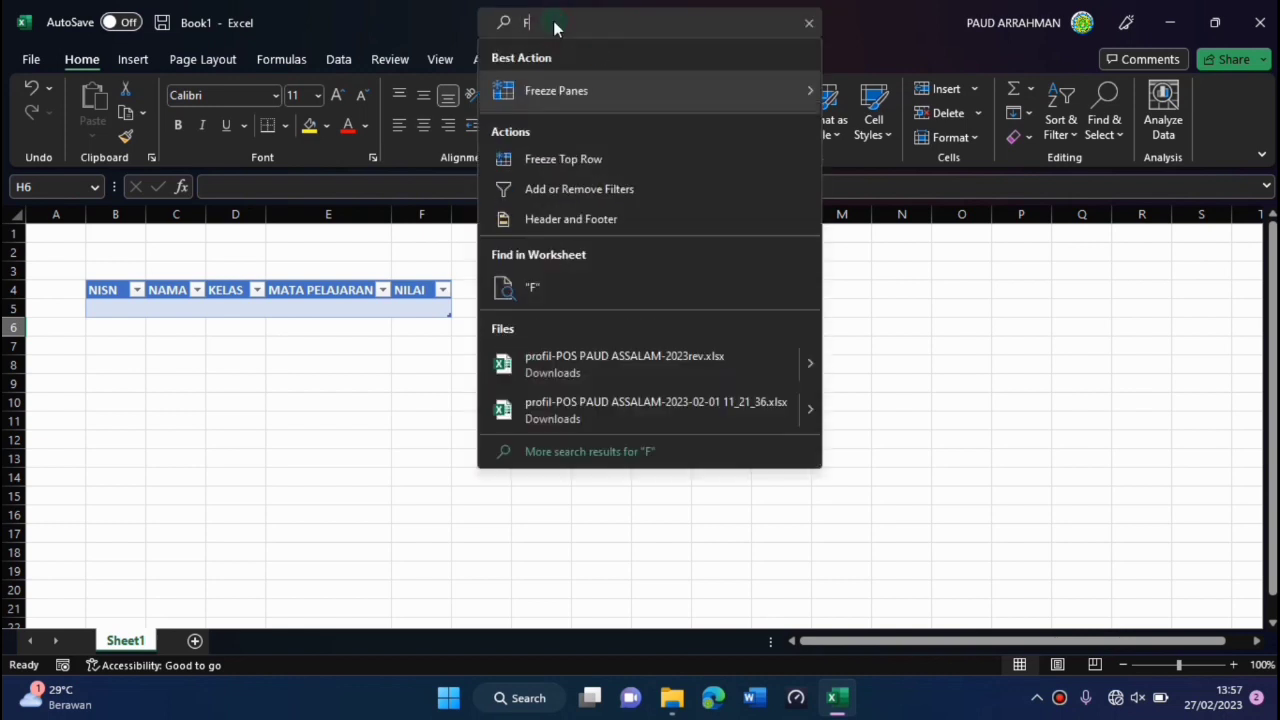
{"action": "type", "text": "OR"}
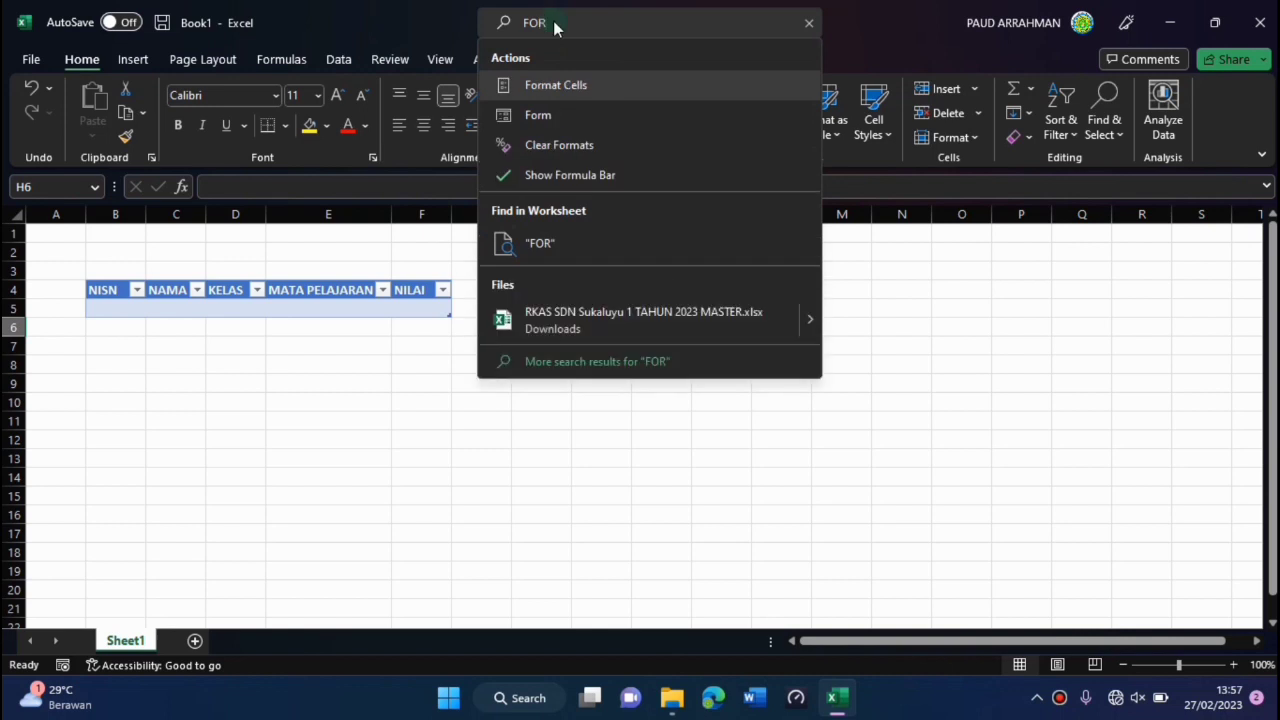
{"action": "left_click", "coordinate": [537, 115]}
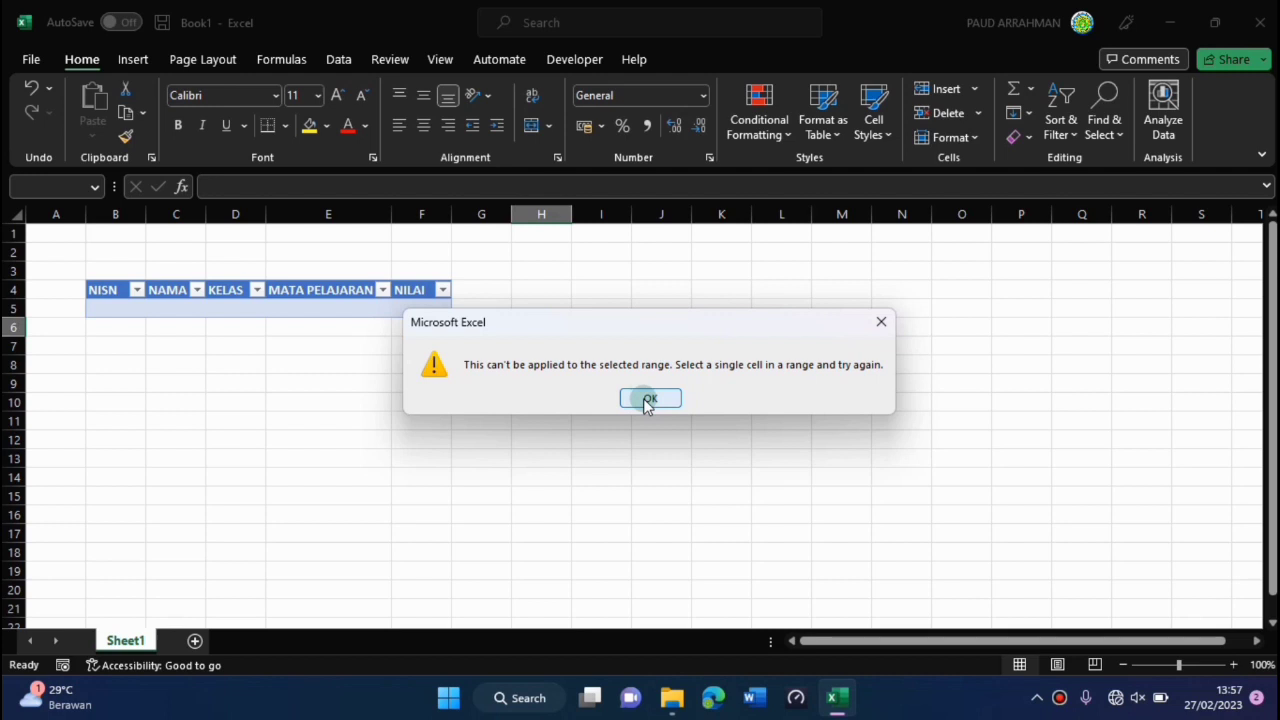
{"action": "left_click", "coordinate": [880, 322]}
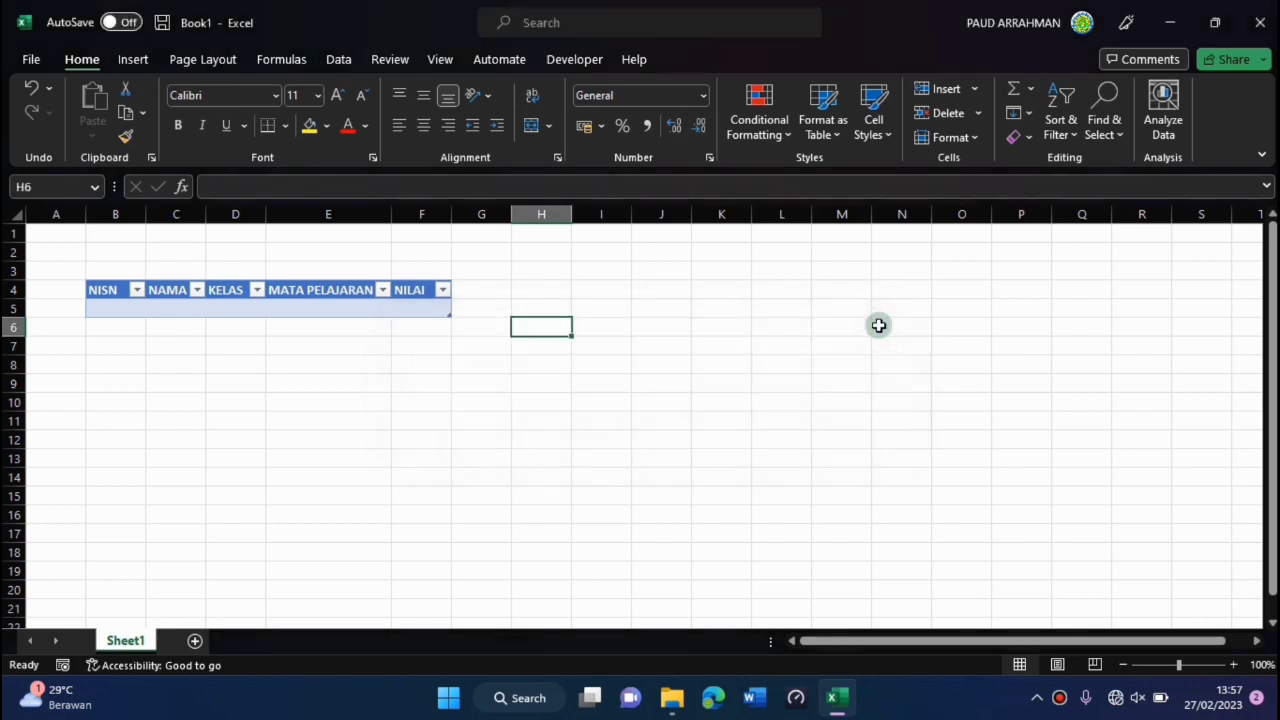
Open the data entry Form with header cell B4 selected, and move the form clear of the table
{"action": "left_click", "coordinate": [105, 293]}
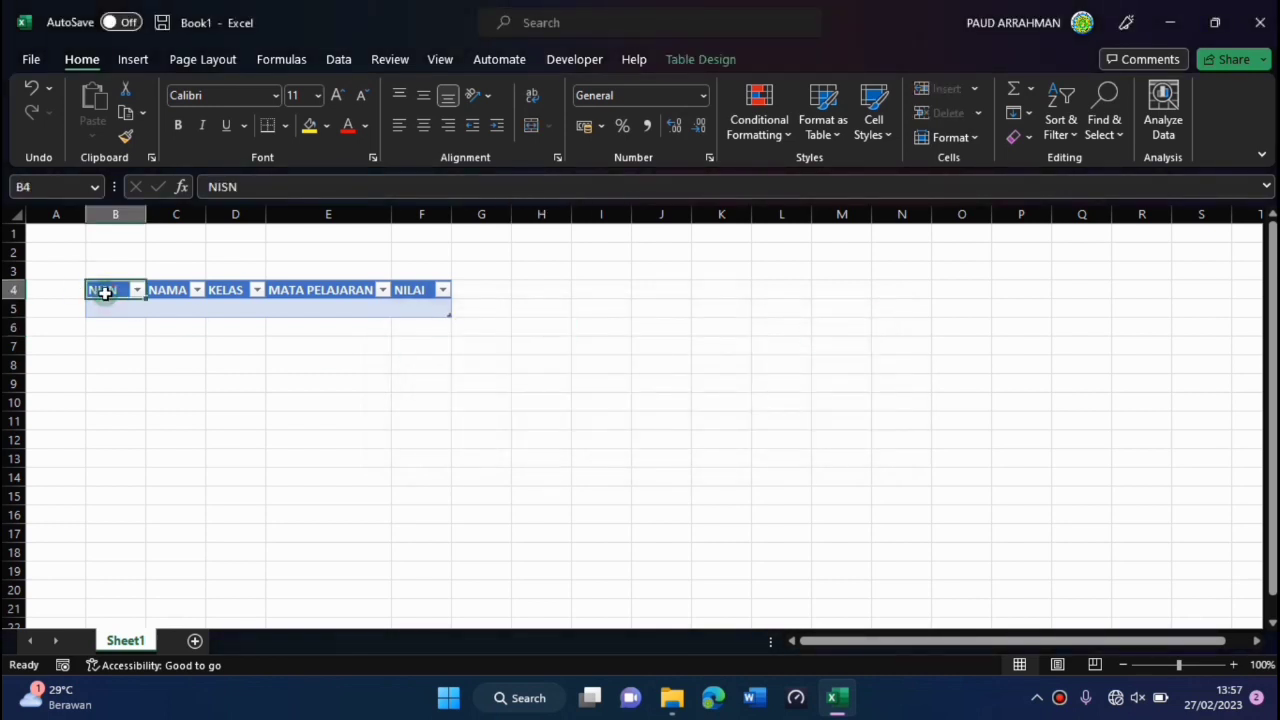
{"action": "left_click", "coordinate": [555, 25]}
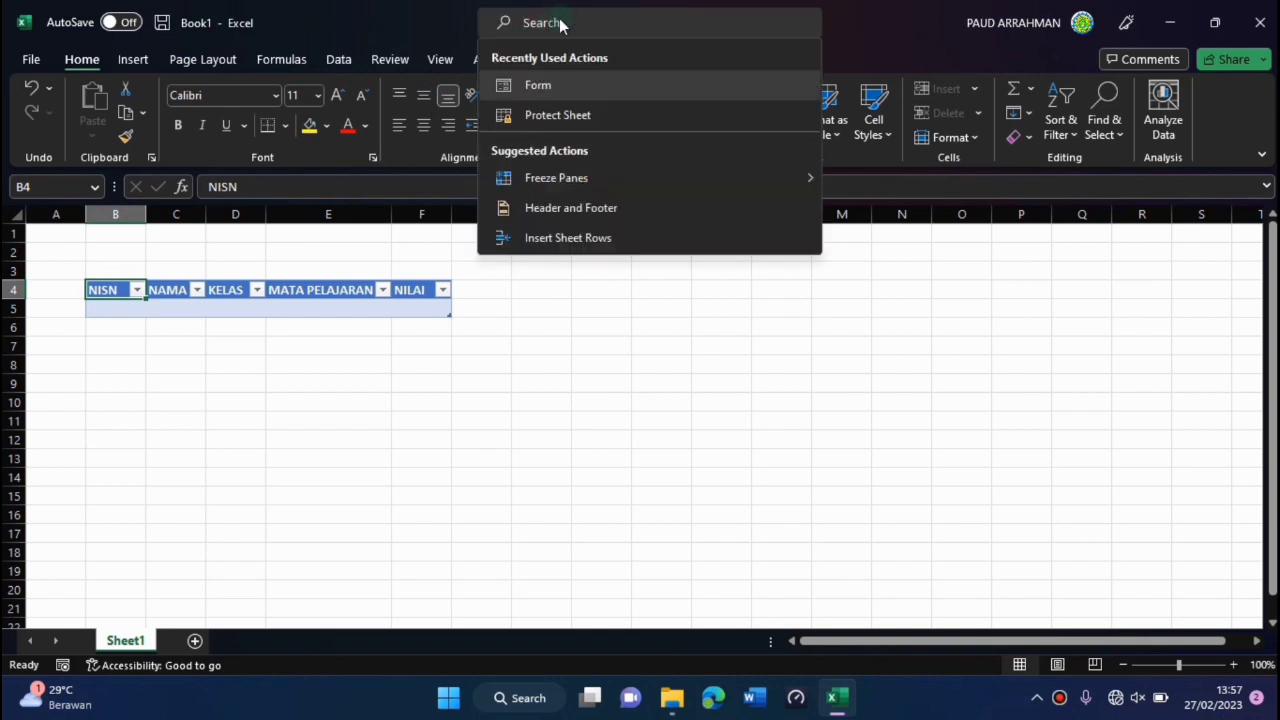
{"action": "left_click", "coordinate": [536, 87]}
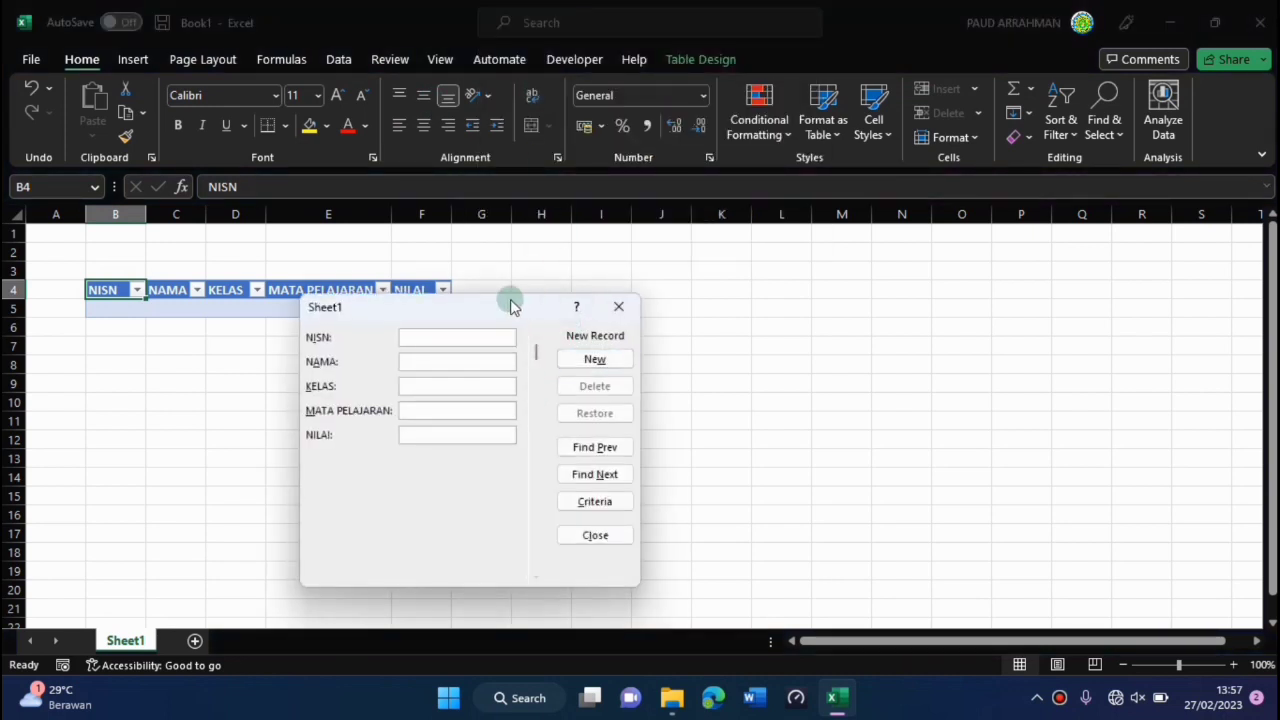
{"action": "left_click_drag", "start_coordinate": [510, 306], "coordinate": [696, 264]}
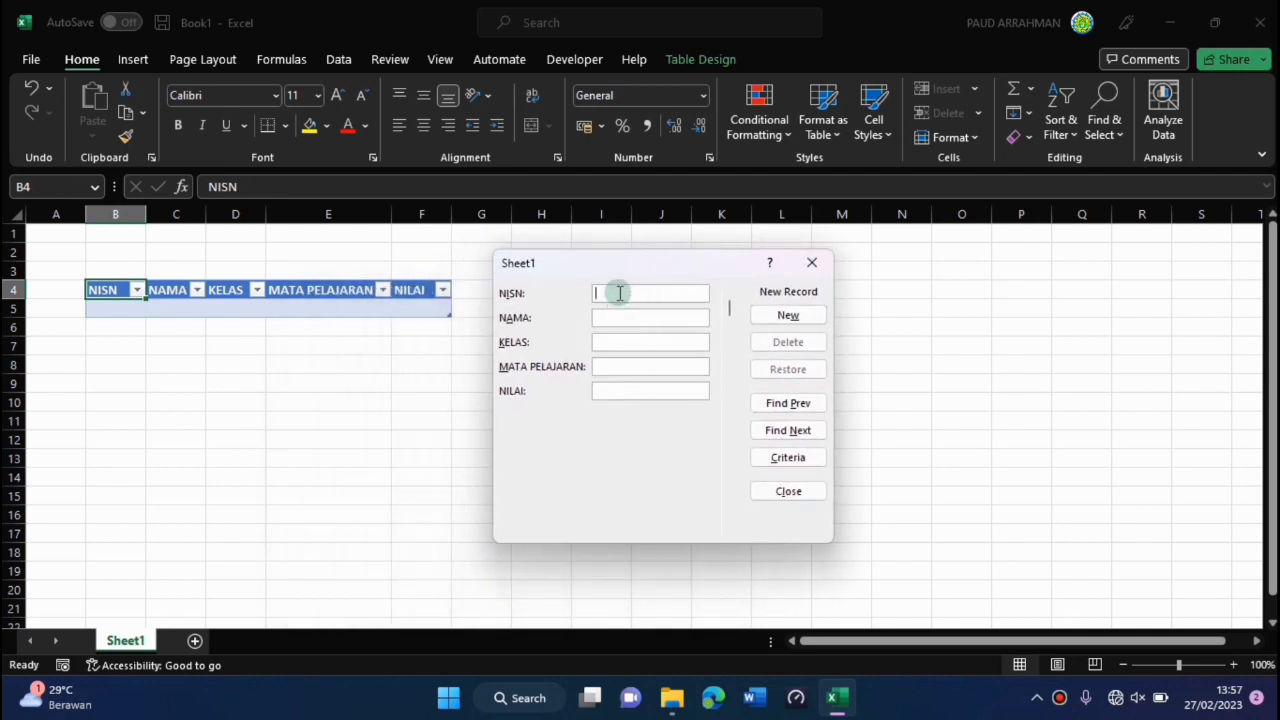
Enter the first student's NISN number and full name in the form's new record
{"action": "type", "text": "3215006"}
{"action": "left_click", "coordinate": [615, 318]}
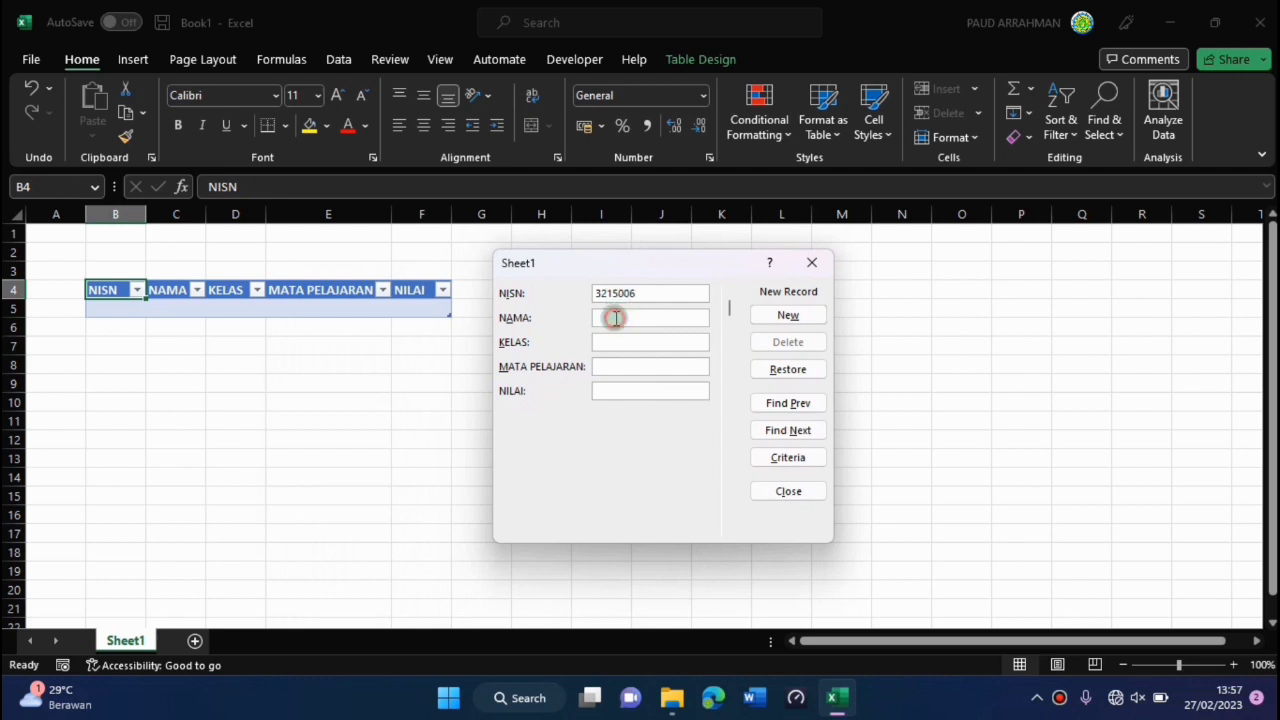
{"action": "type", "text": "ADI HIDAYAT"}
Set KELAS to 6, MATA PELAJARAN to MATEMATIKA and NILAI to 80 in the form, and add the record to the table
{"action": "left_click", "coordinate": [636, 344]}
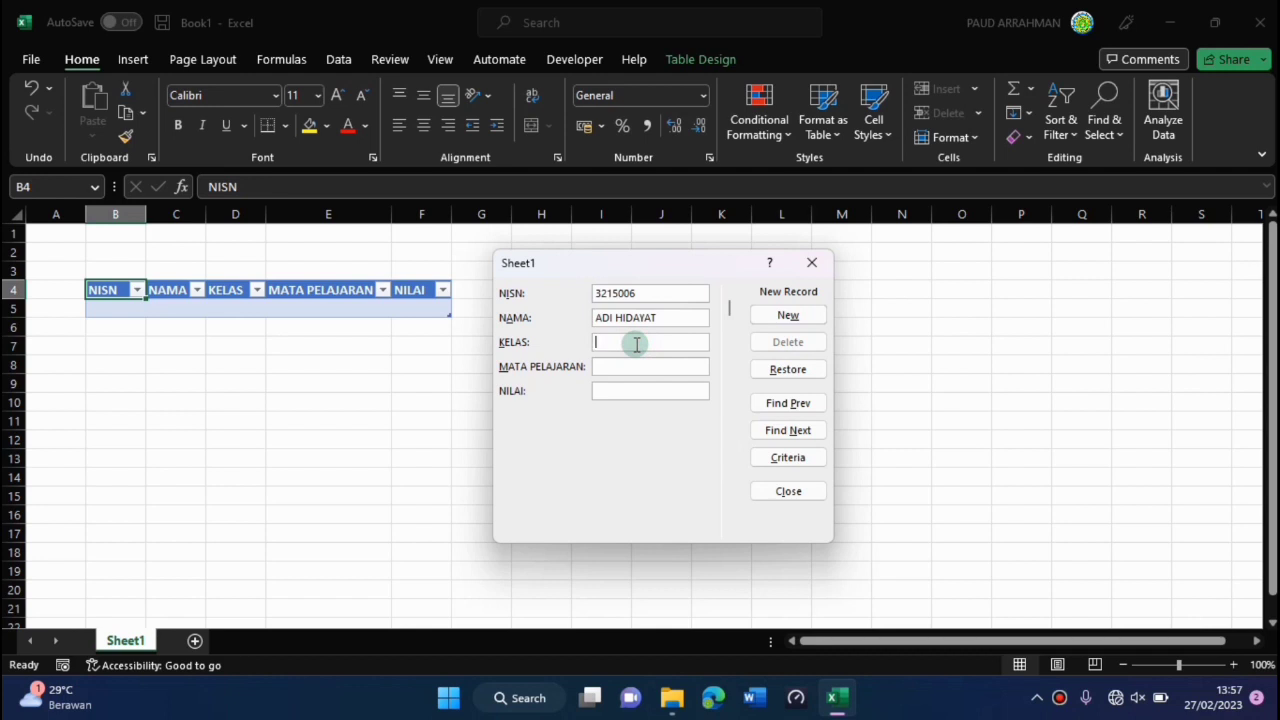
{"action": "type", "text": "6"}
{"action": "left_click", "coordinate": [633, 368]}
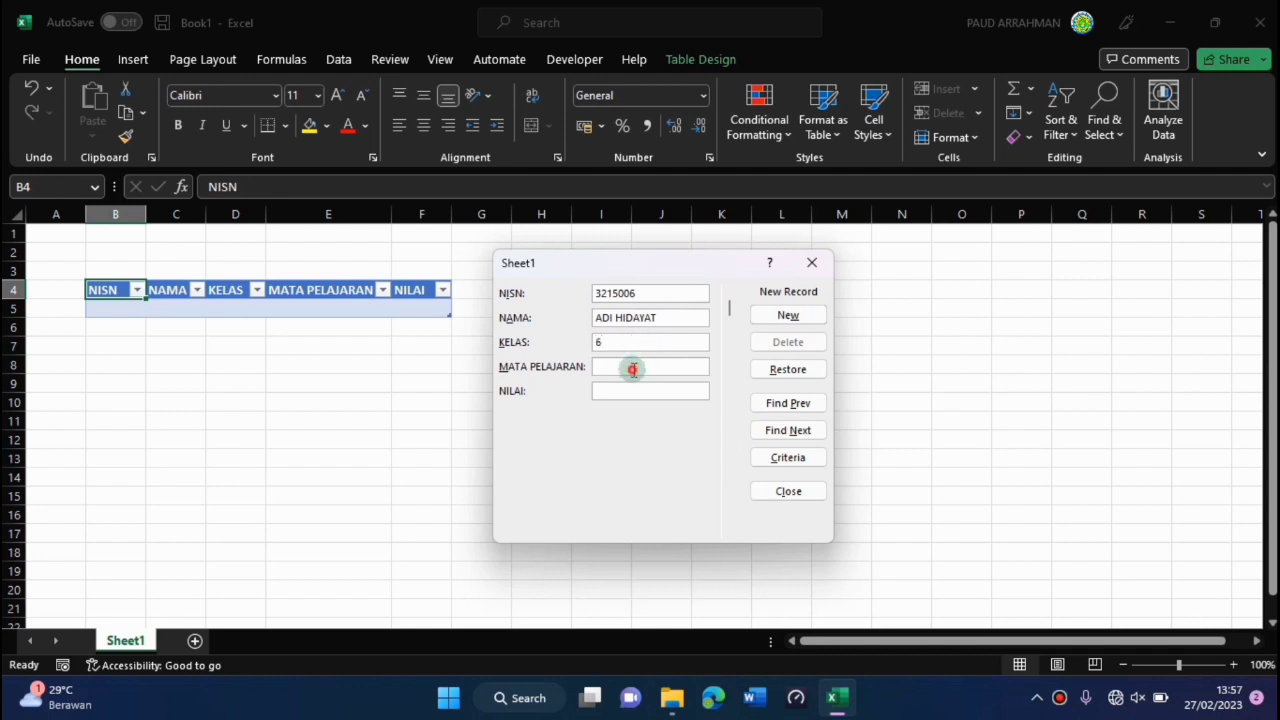
{"action": "type", "text": "MATEMATIKA"}
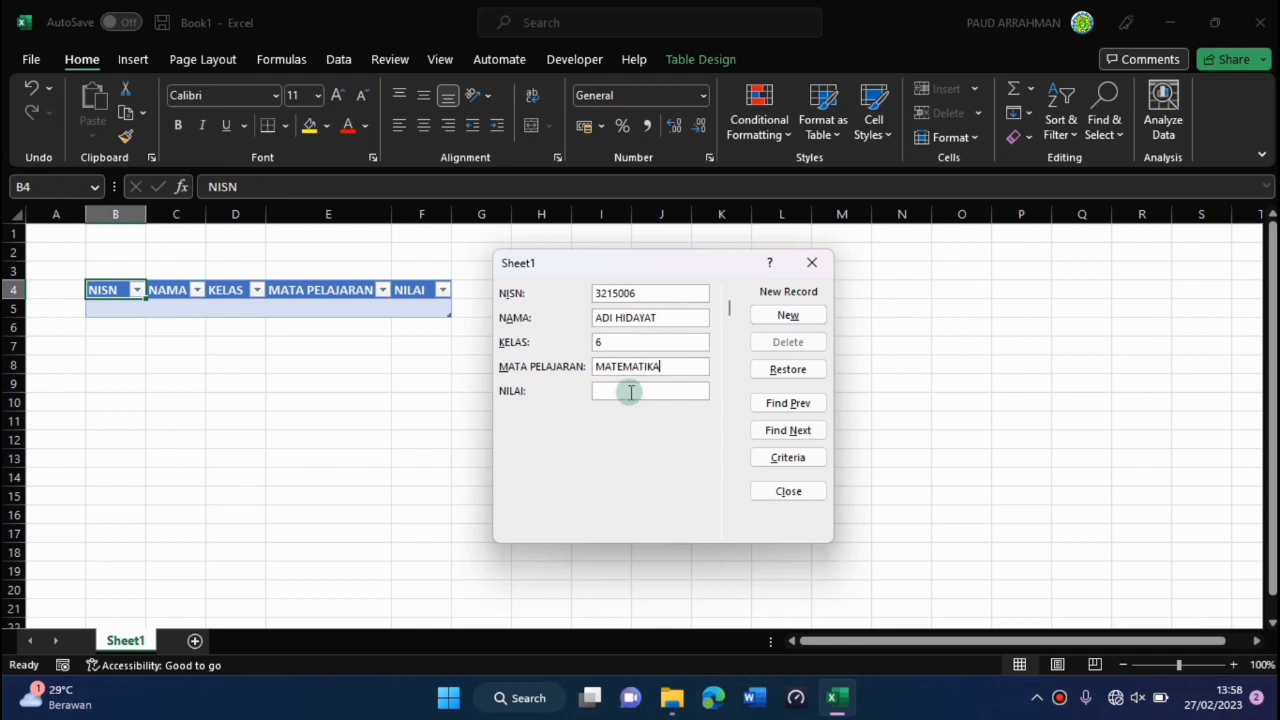
{"action": "left_click", "coordinate": [630, 391]}
{"action": "type", "text": "80"}
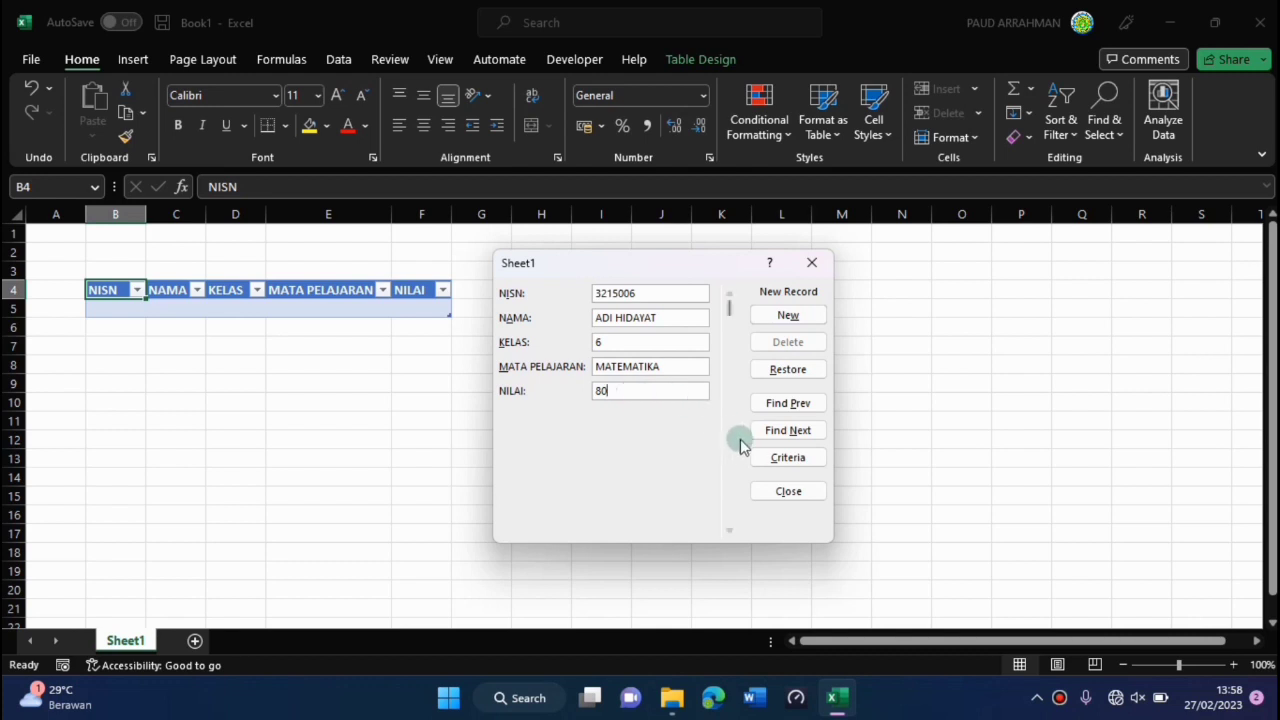
{"action": "left_click", "coordinate": [807, 322]}
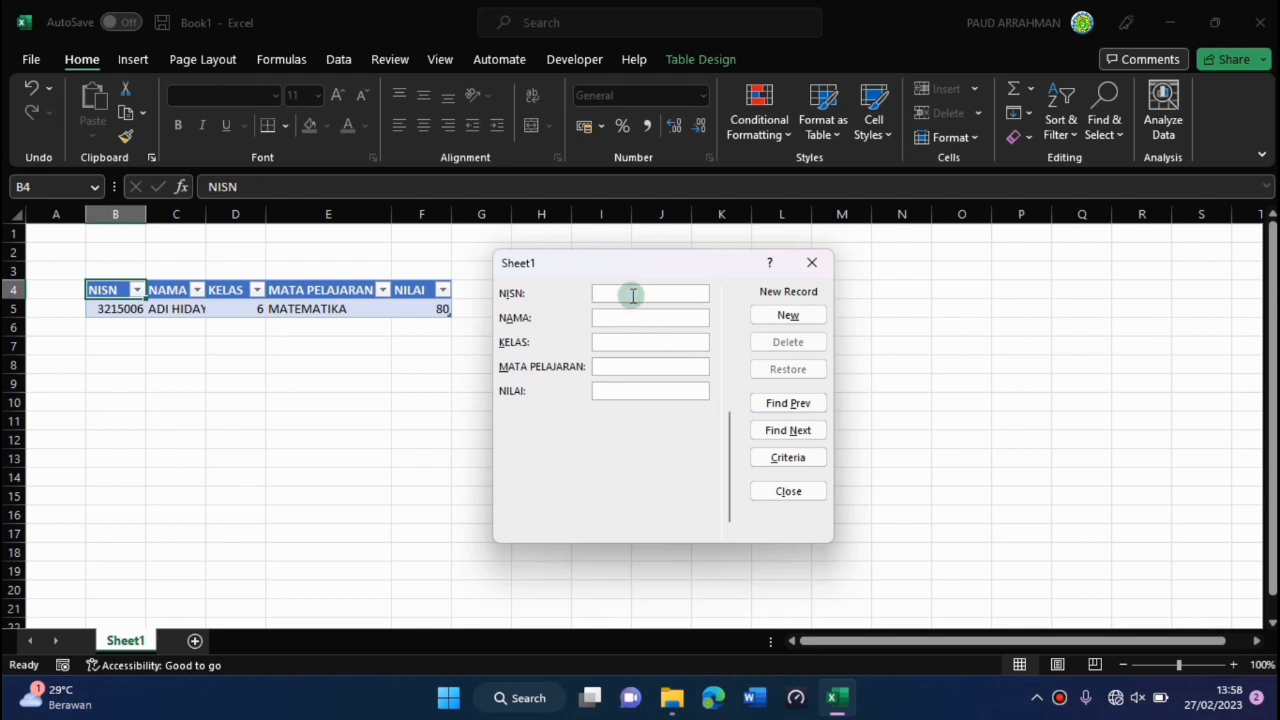
Enter the second student's NISN number and name in the form's blank record
{"action": "type", "text": "3215006"}
{"action": "left_click", "coordinate": [624, 319]}
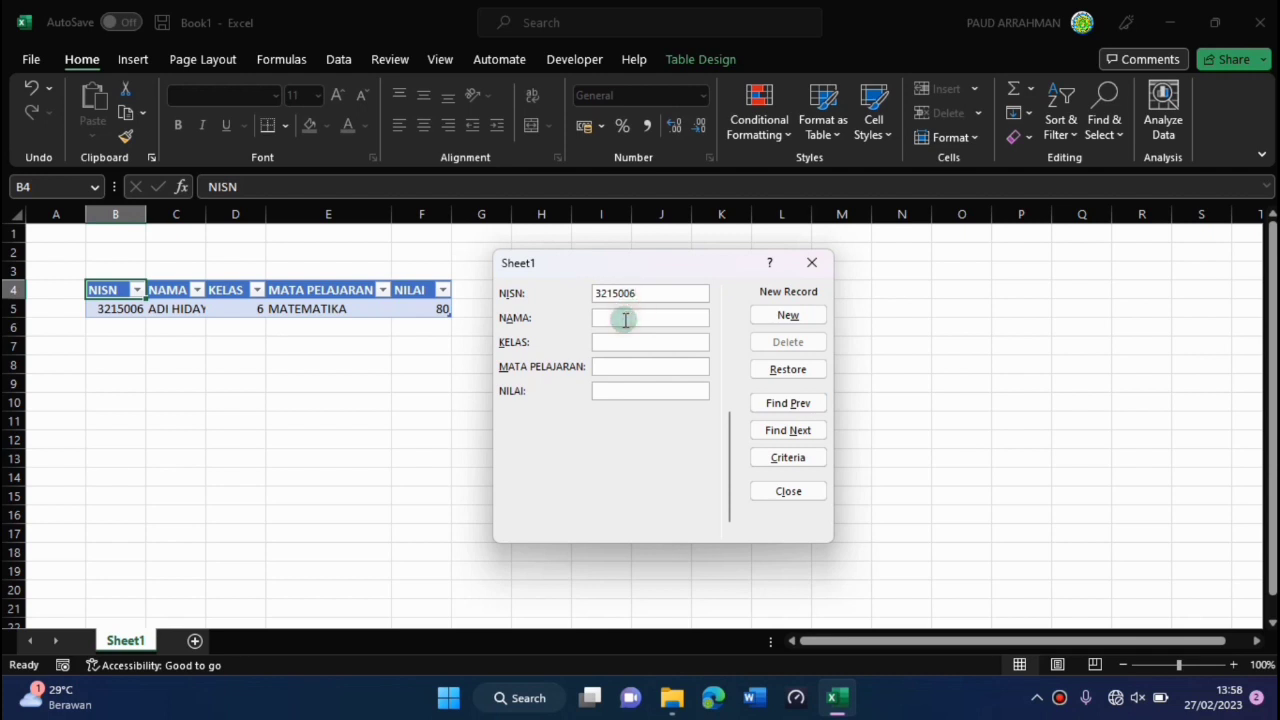
{"action": "type", "text": "ZULFAH"}
Set KELAS to 5, MATA PELAJARAN to IPA and NILAI to 85 in the form, and add the record to the table
{"action": "left_click", "coordinate": [624, 342]}
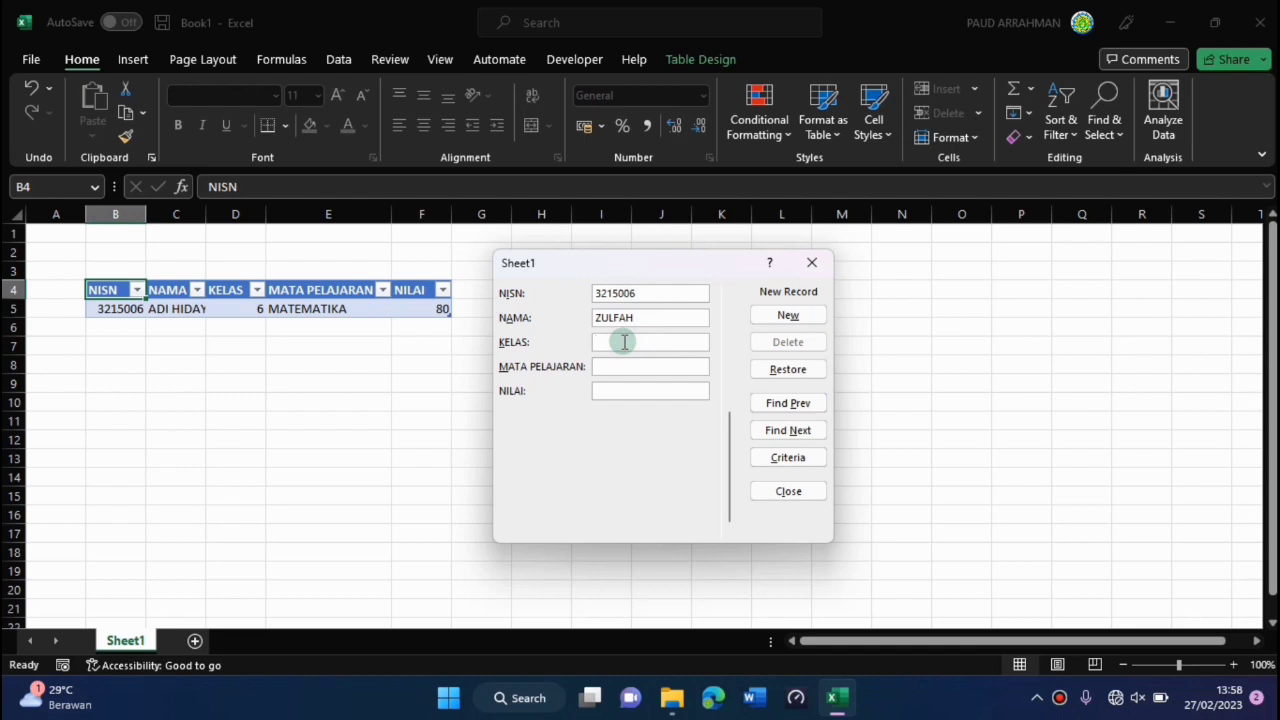
{"action": "type", "text": "5"}
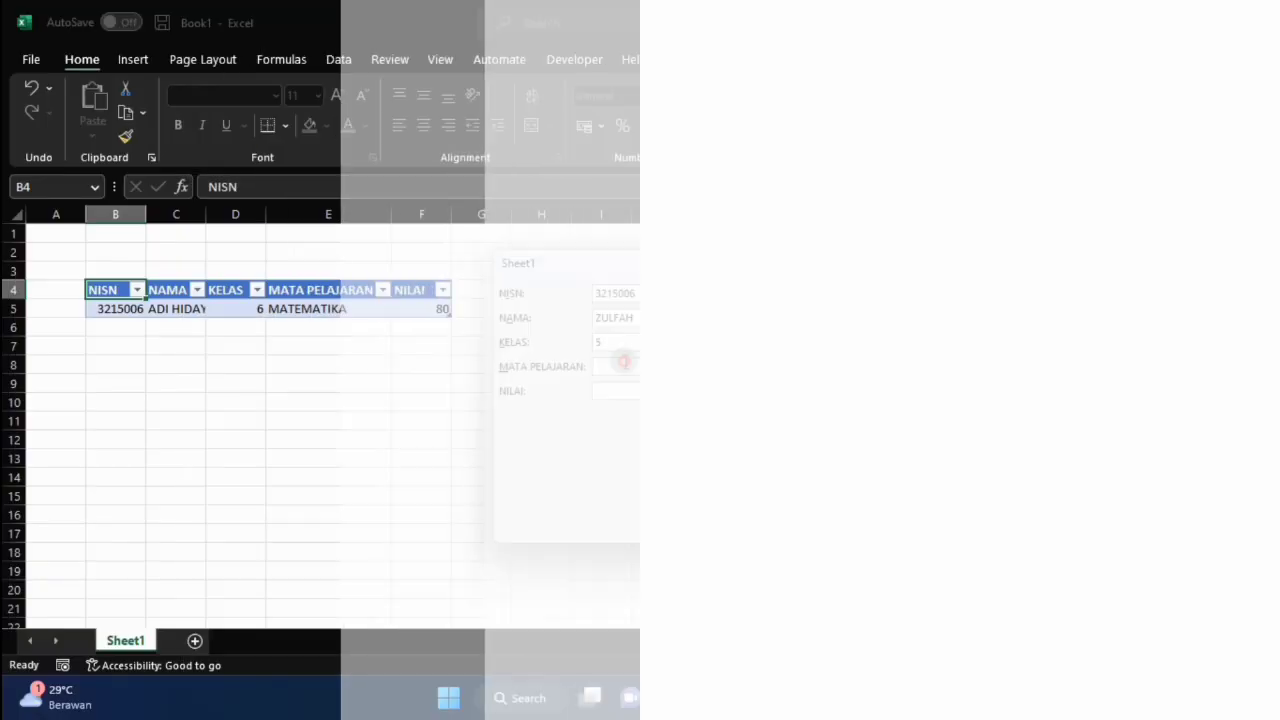
{"action": "left_click", "coordinate": [624, 366]}
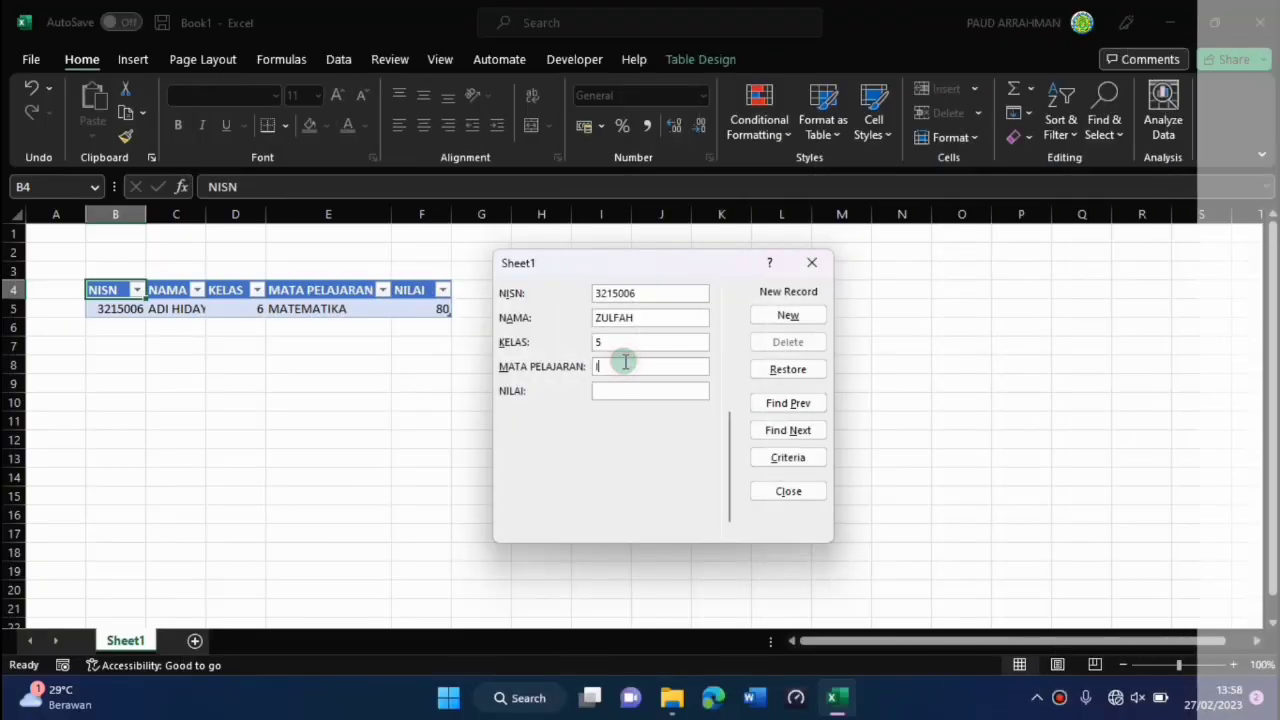
{"action": "type", "text": "IPA"}
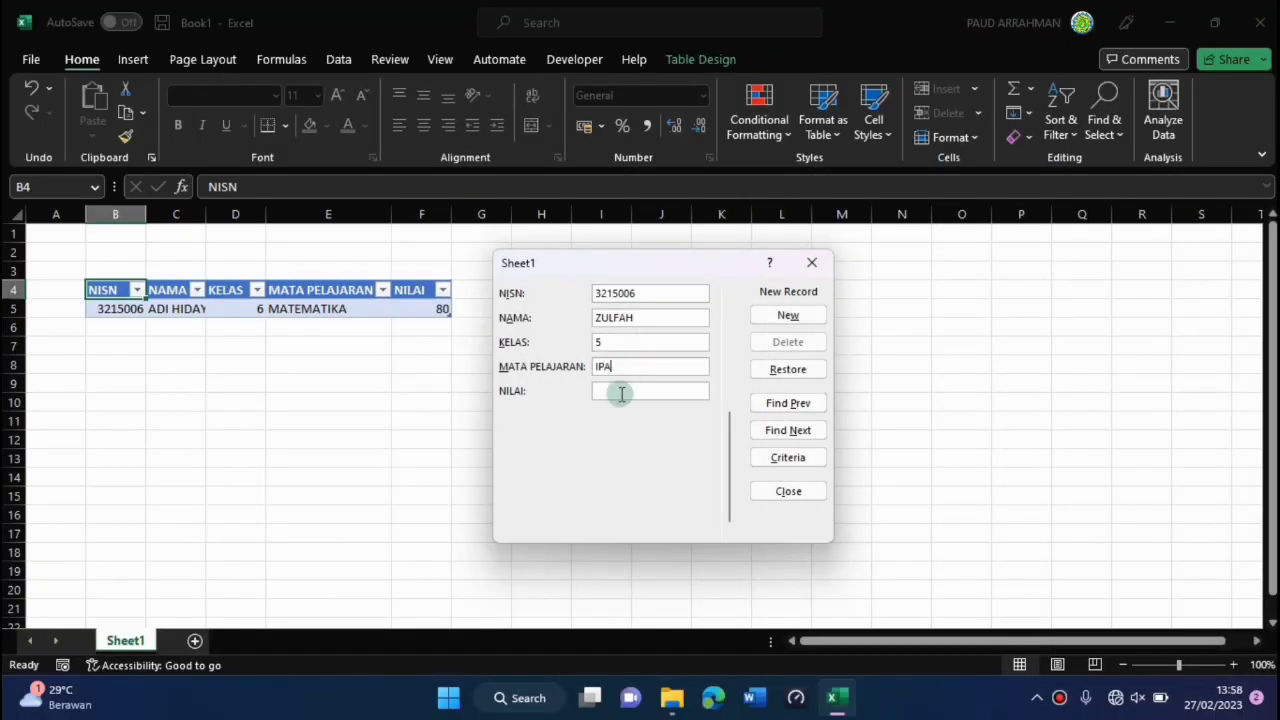
{"action": "left_click", "coordinate": [621, 391]}
{"action": "type", "text": "85"}
{"action": "left_click", "coordinate": [790, 316]}
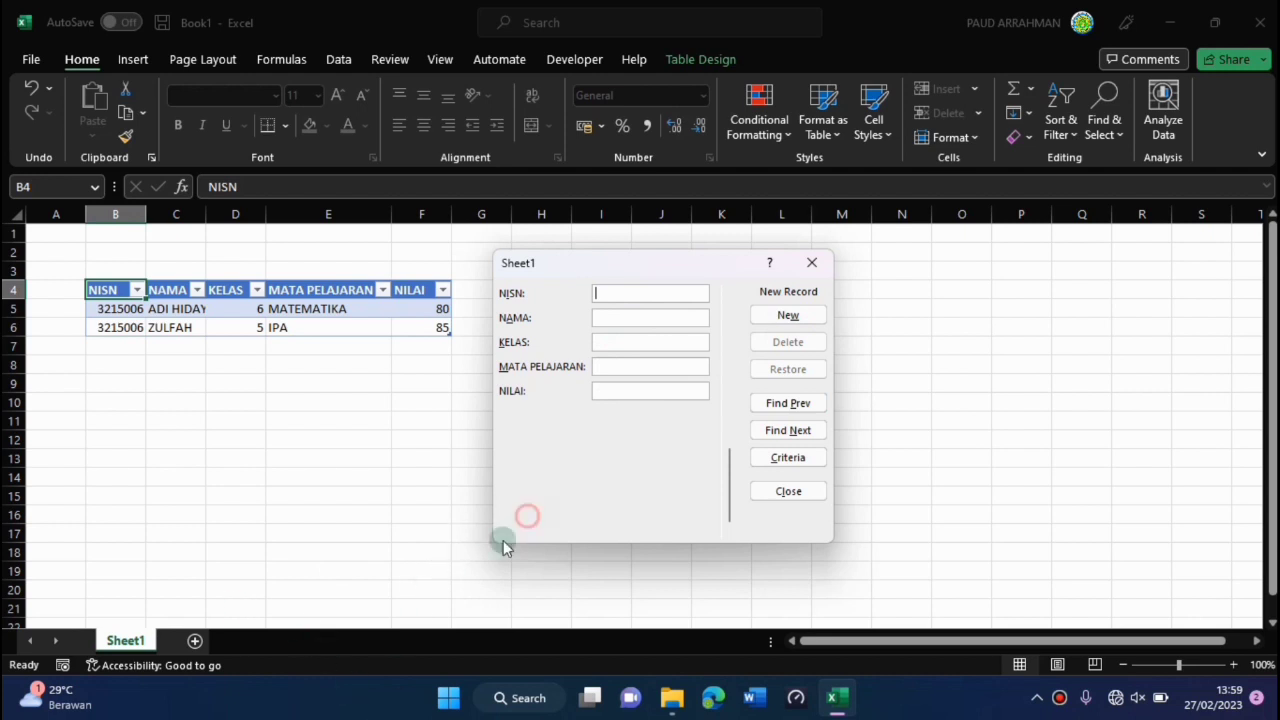
Move the form below the table rows and enter the third student's NISN number and full name
{"action": "left_click_drag", "start_coordinate": [631, 261], "coordinate": [241, 360]}
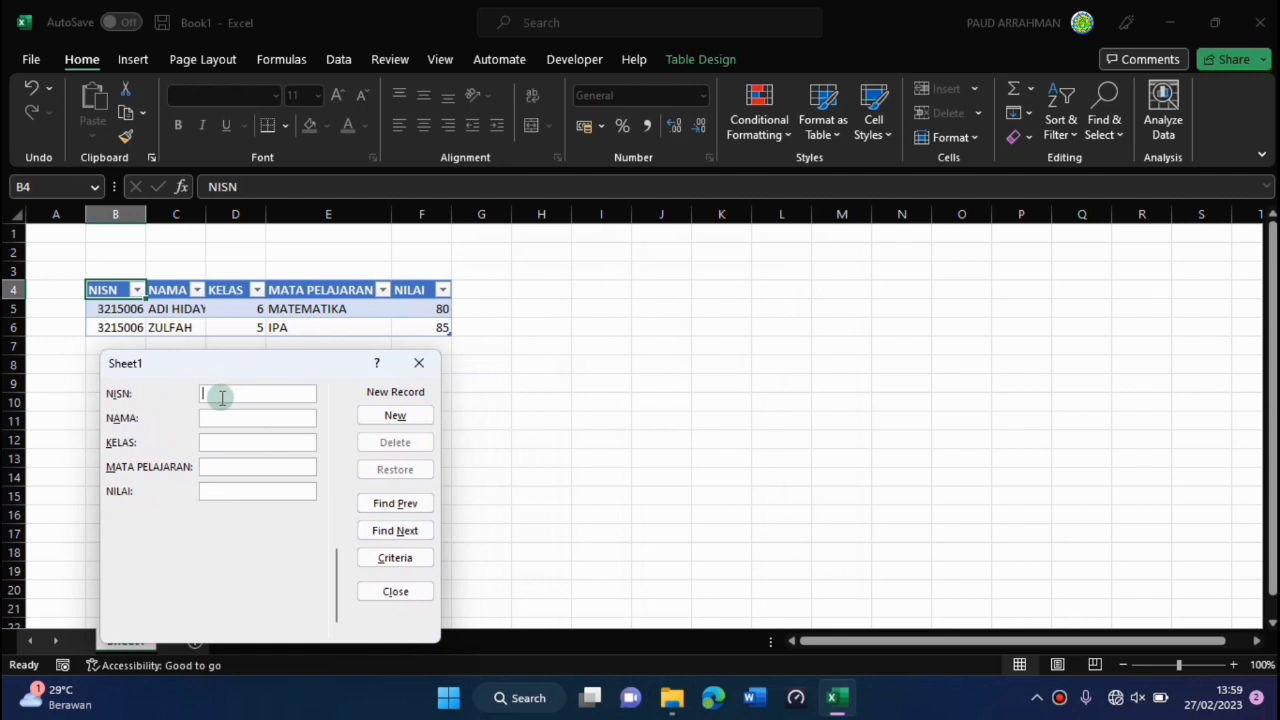
{"action": "left_click_drag", "start_coordinate": [237, 372], "coordinate": [234, 390]}
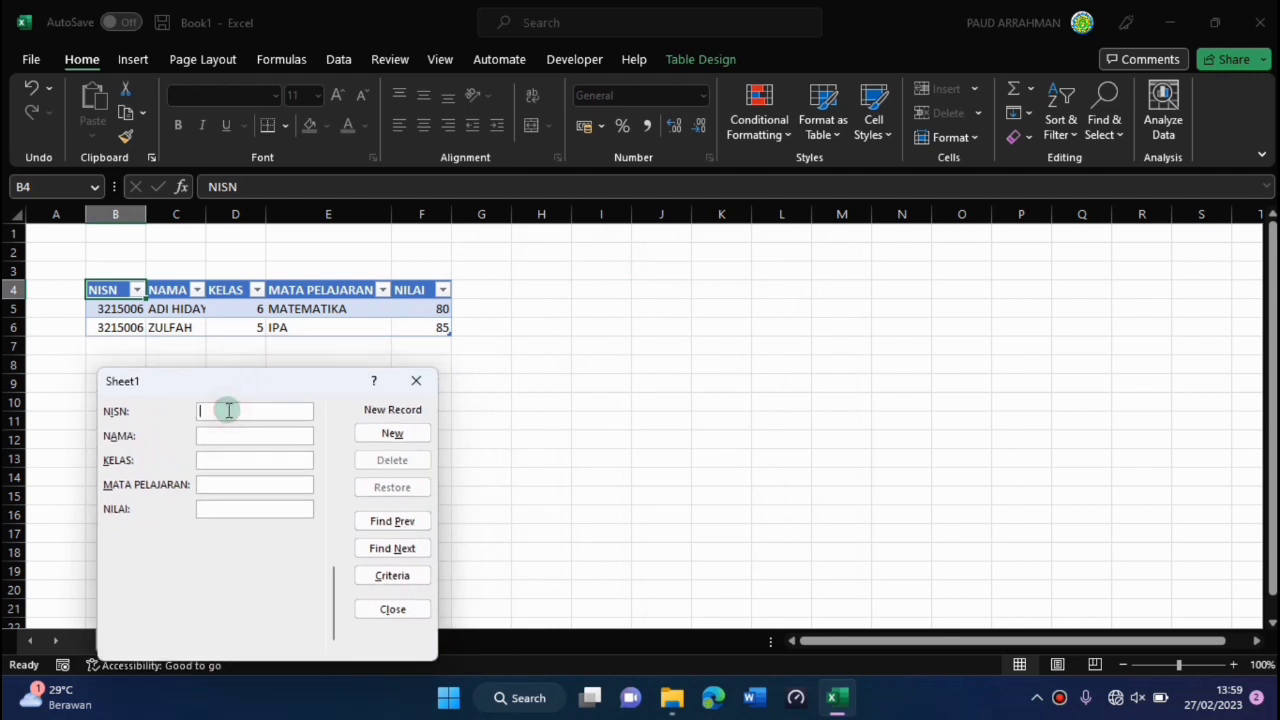
{"action": "type", "text": "3215007"}
{"action": "left_click", "coordinate": [219, 440]}
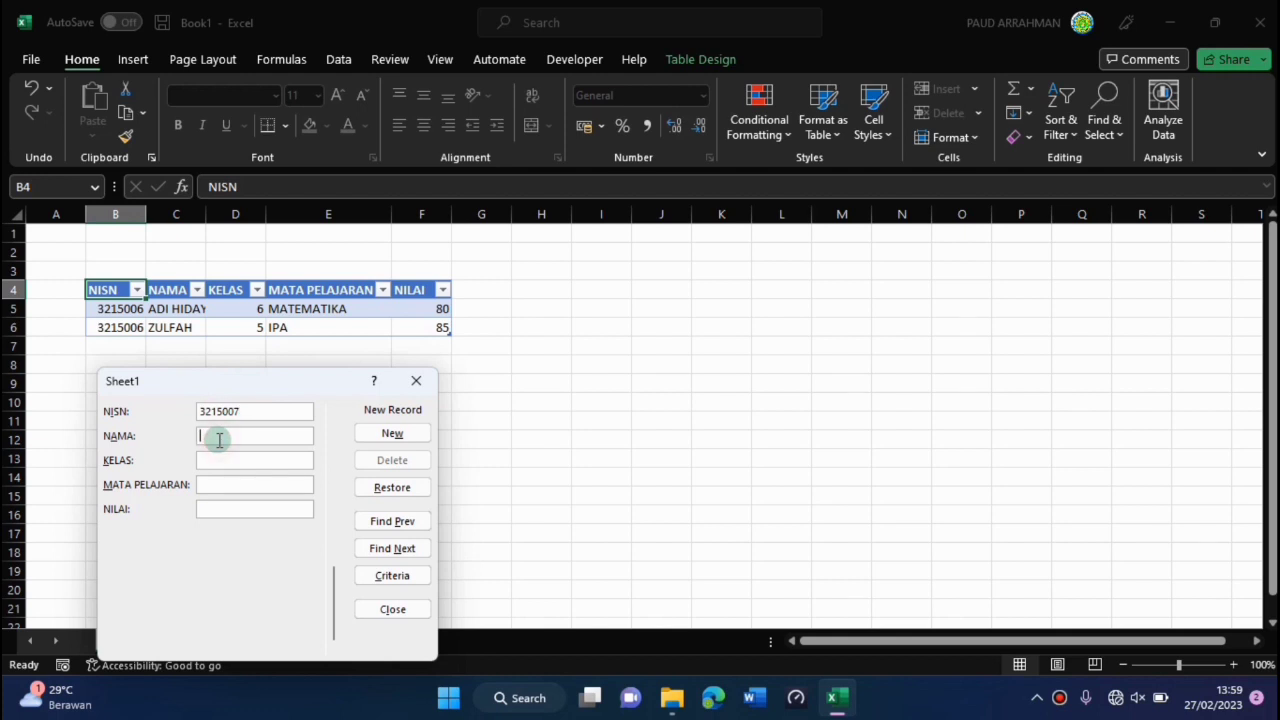
{"action": "type", "text": "AYU WANDIRA"}
Set KELAS to 4, MATA PELAJARAN to IPS and NILAI to 90 in the form, and add the record to the table
{"action": "left_click", "coordinate": [212, 460]}
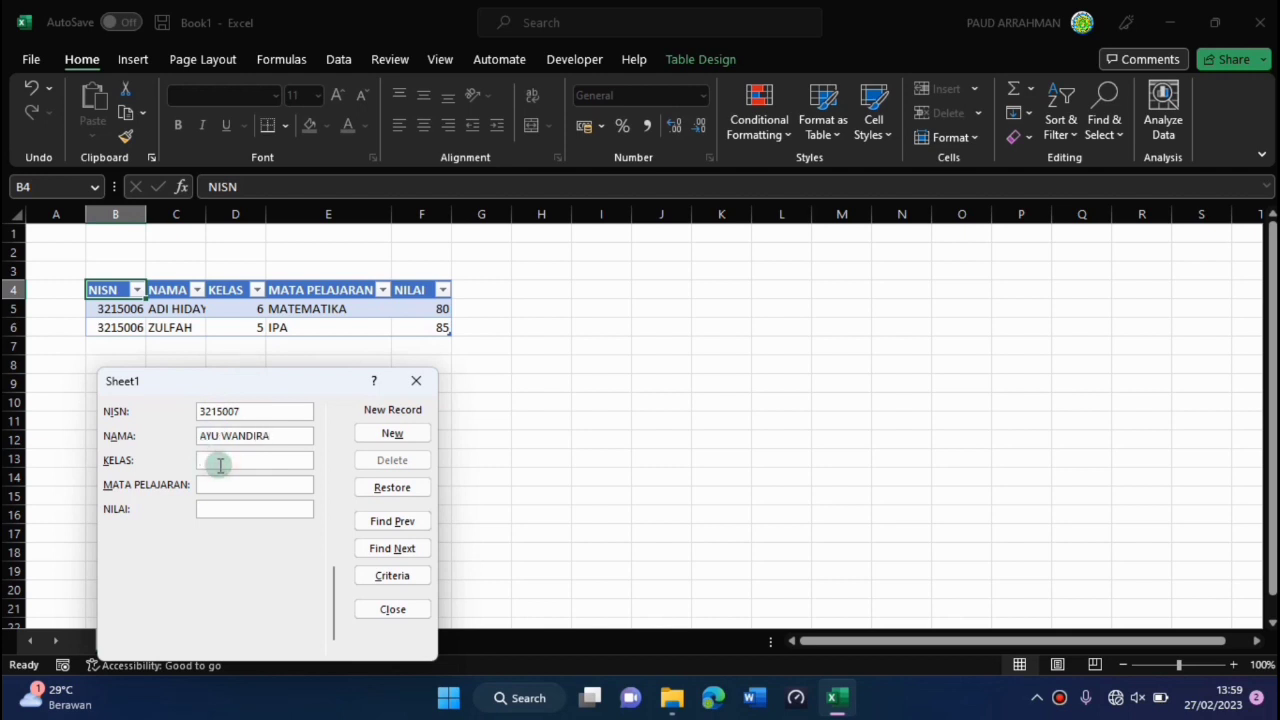
{"action": "type", "text": "4"}
{"action": "left_click", "coordinate": [227, 486]}
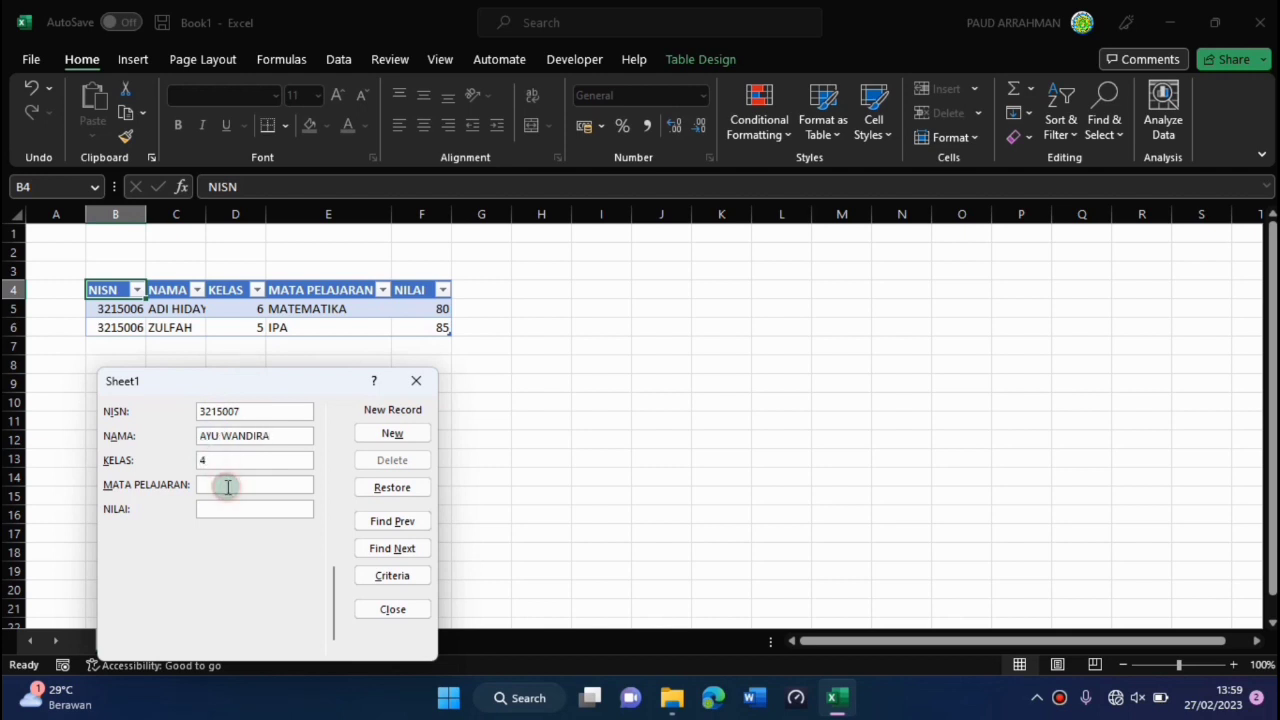
{"action": "type", "text": "IPS"}
{"action": "left_click", "coordinate": [234, 508]}
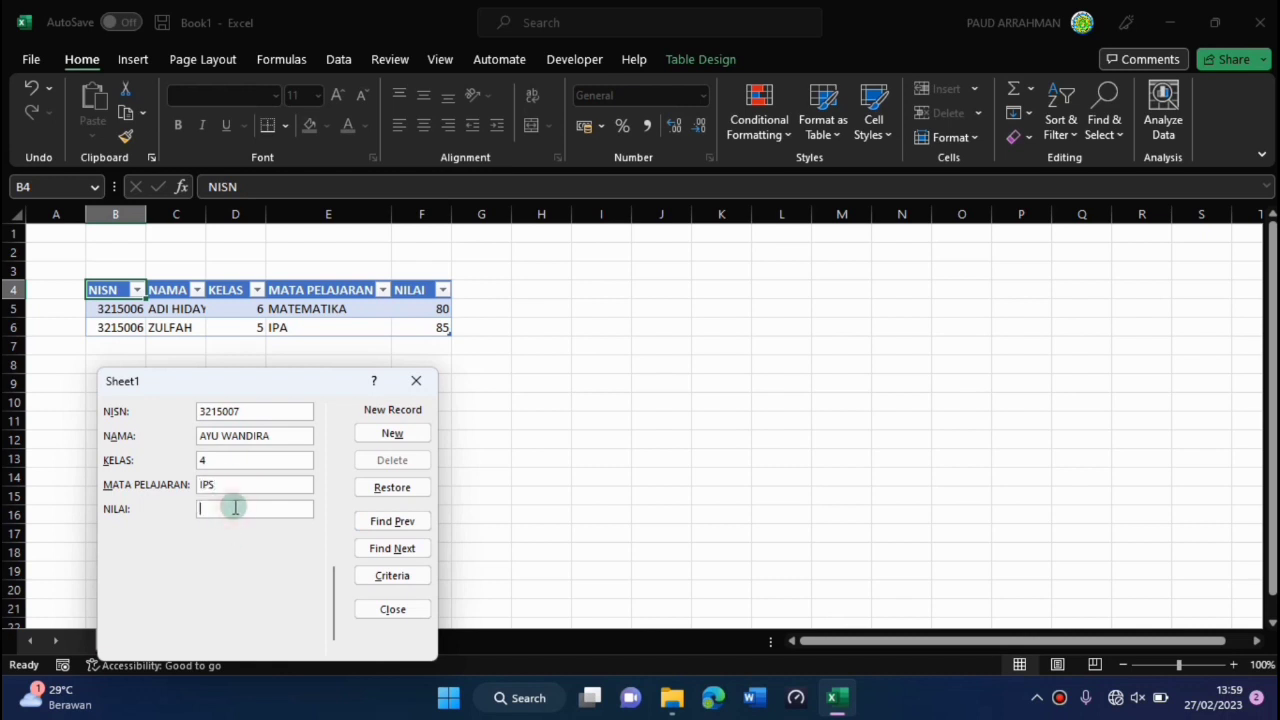
{"action": "type", "text": "90"}
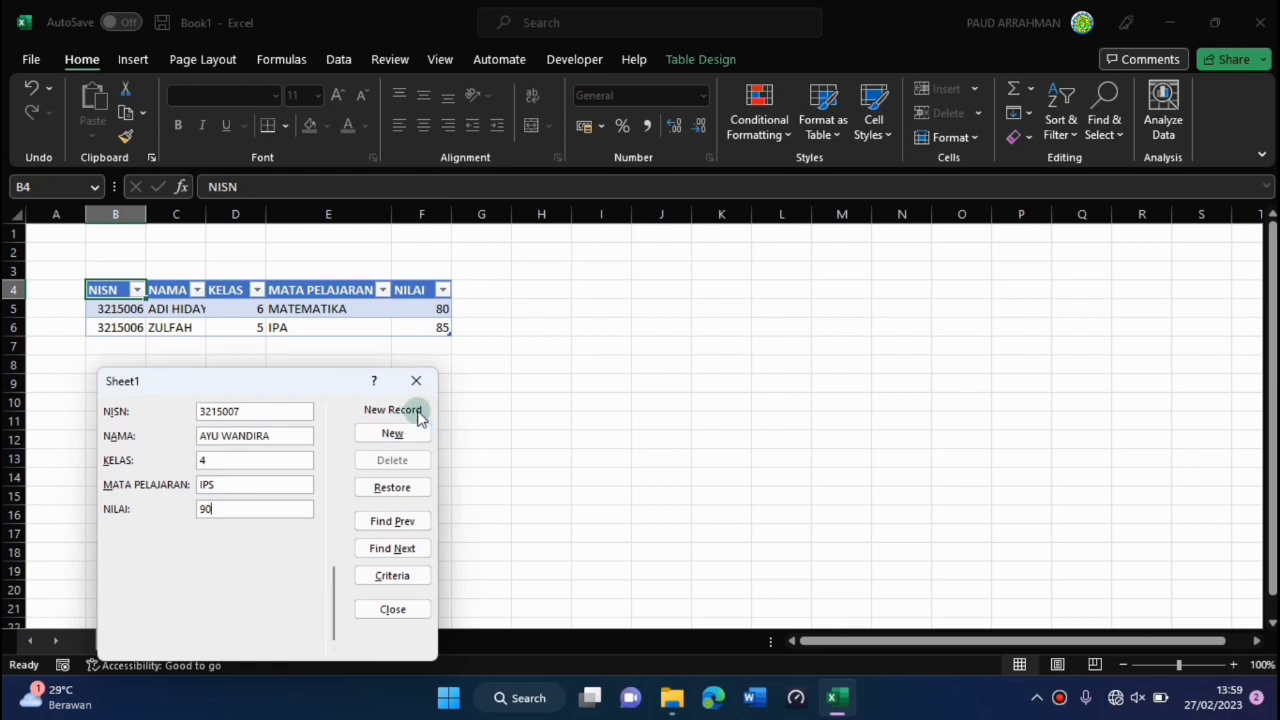
{"action": "left_click", "coordinate": [399, 434]}
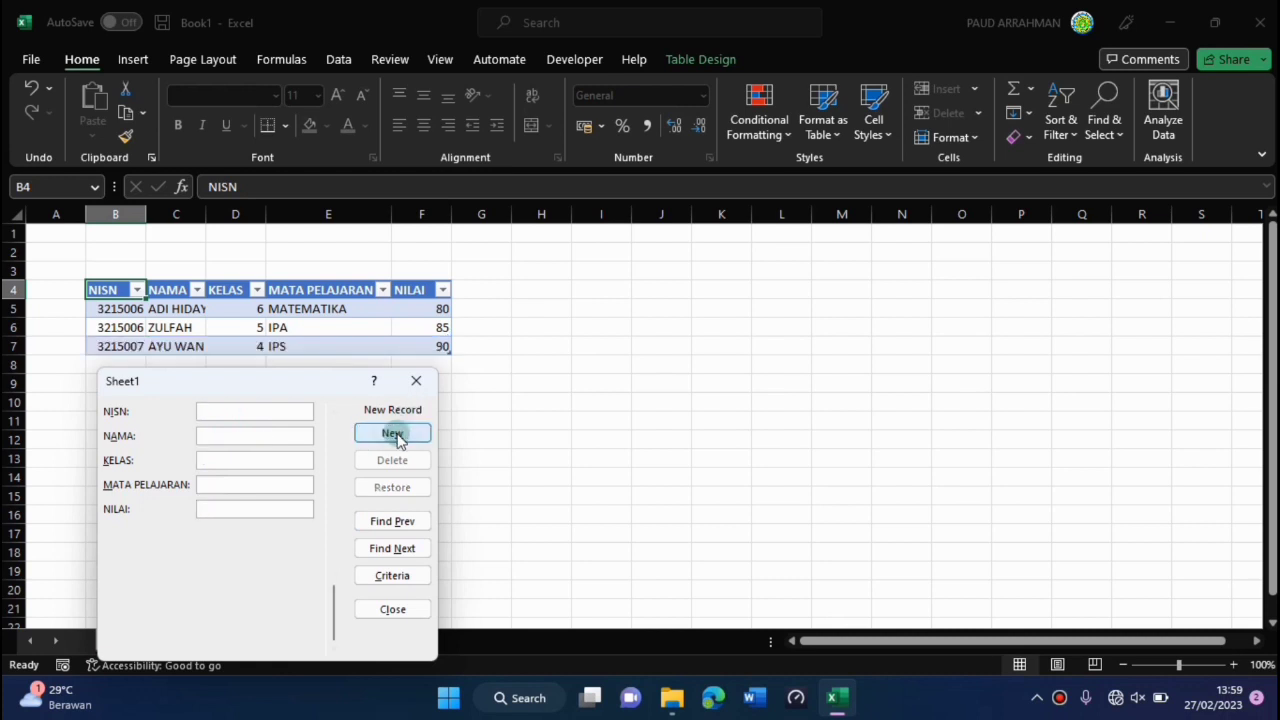